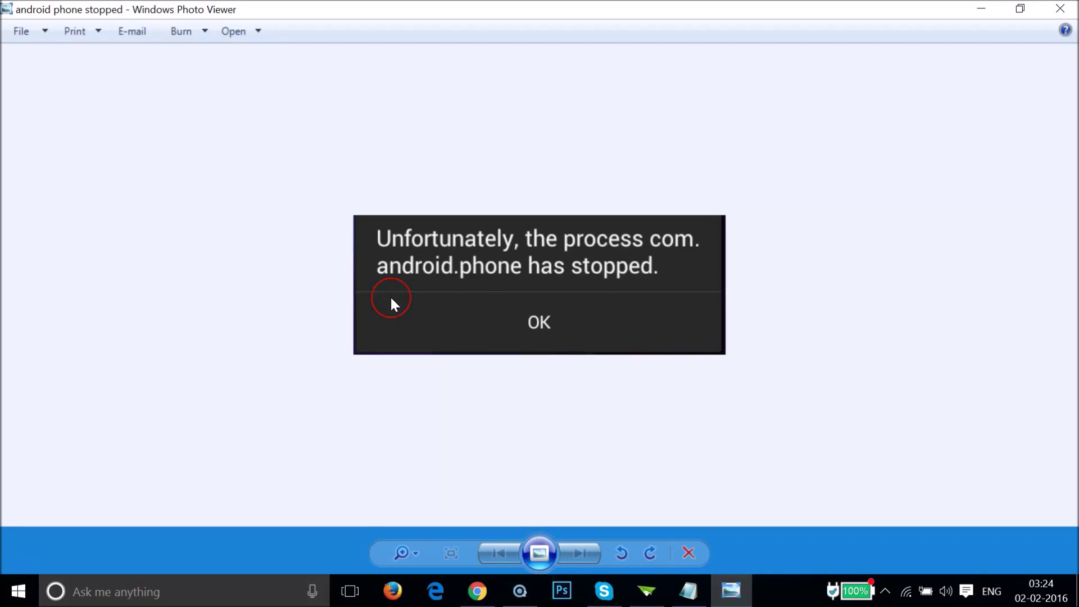
Minimize the error screenshot in Windows Photo Viewer to reveal the Notepad fix notes and phone mirror
left_click(479, 253)
left_click(975, 14)
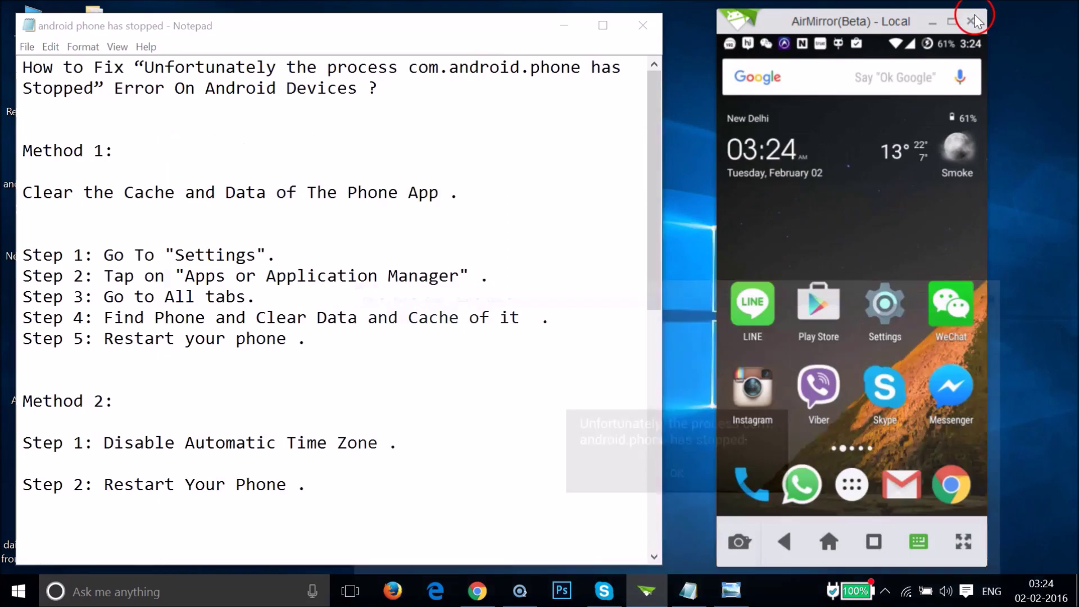
left_click(259, 207)
scroll(259, 206, "down", 8)
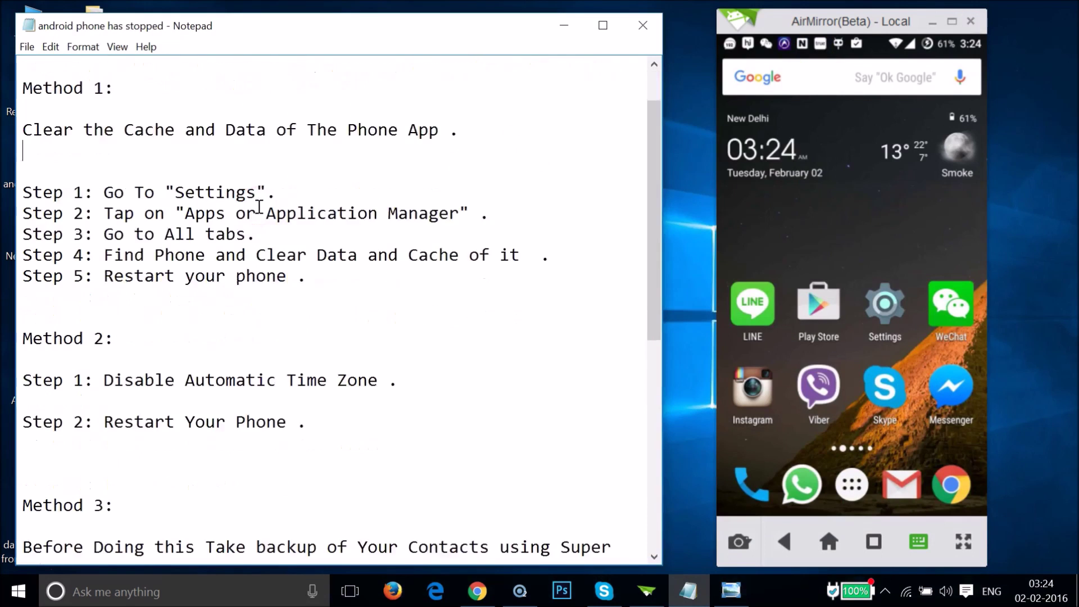
scroll(259, 208, "up", 8)
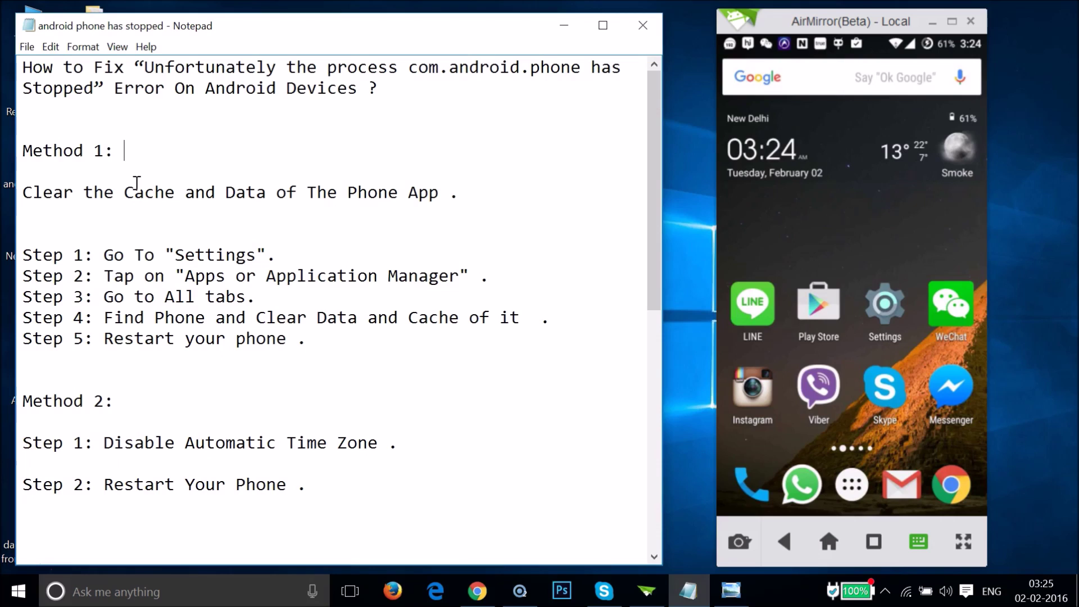
left_click(885, 311)
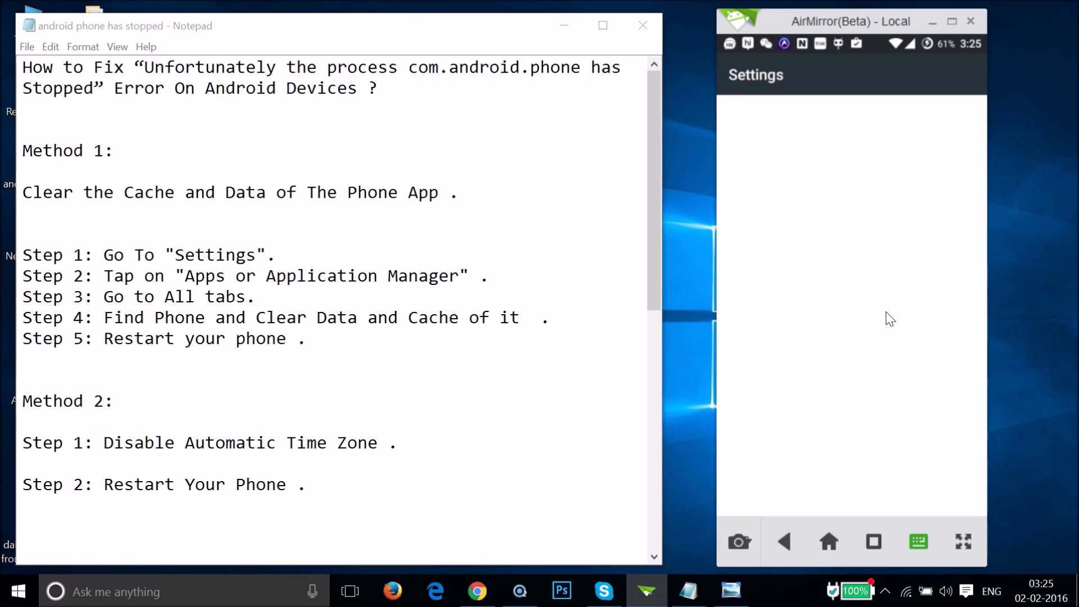
Open the phone's Apps settings and switch to the ALL tab
scroll(890, 319, "down", 10)
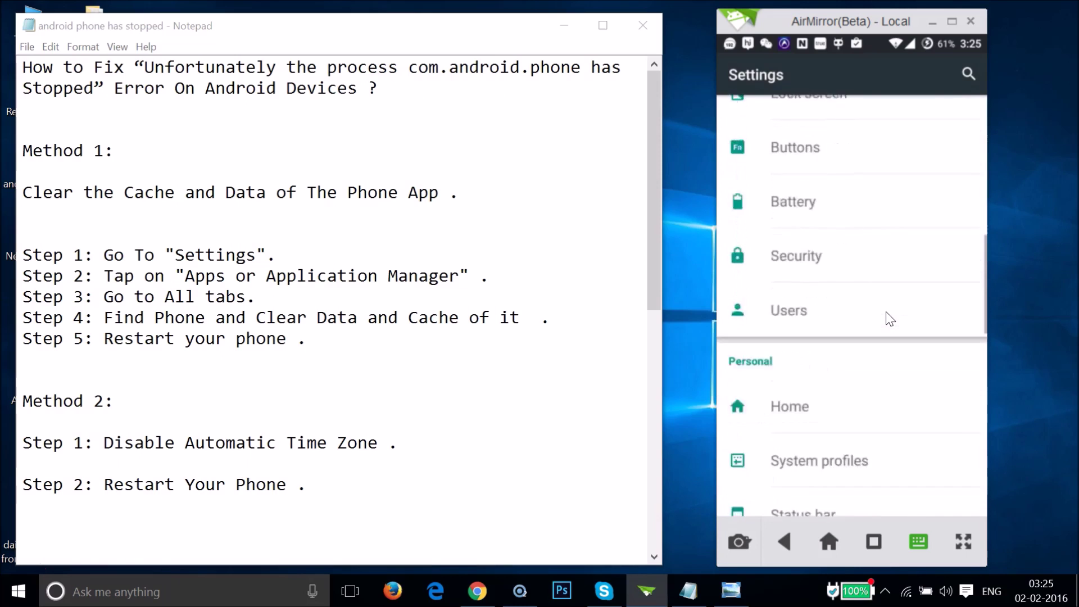
scroll(890, 319, "down", 3)
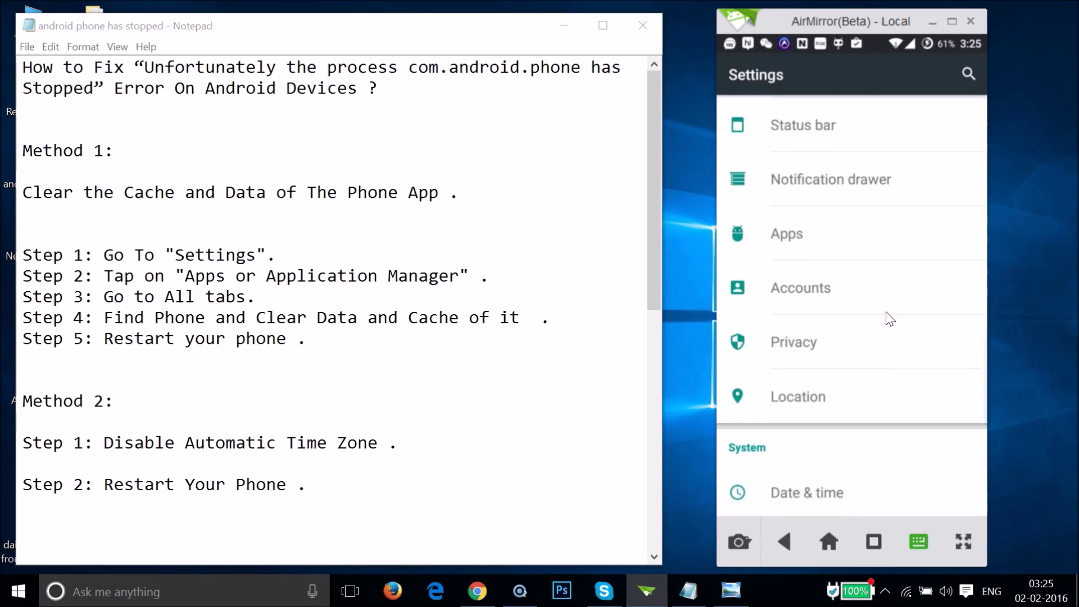
left_click(832, 238)
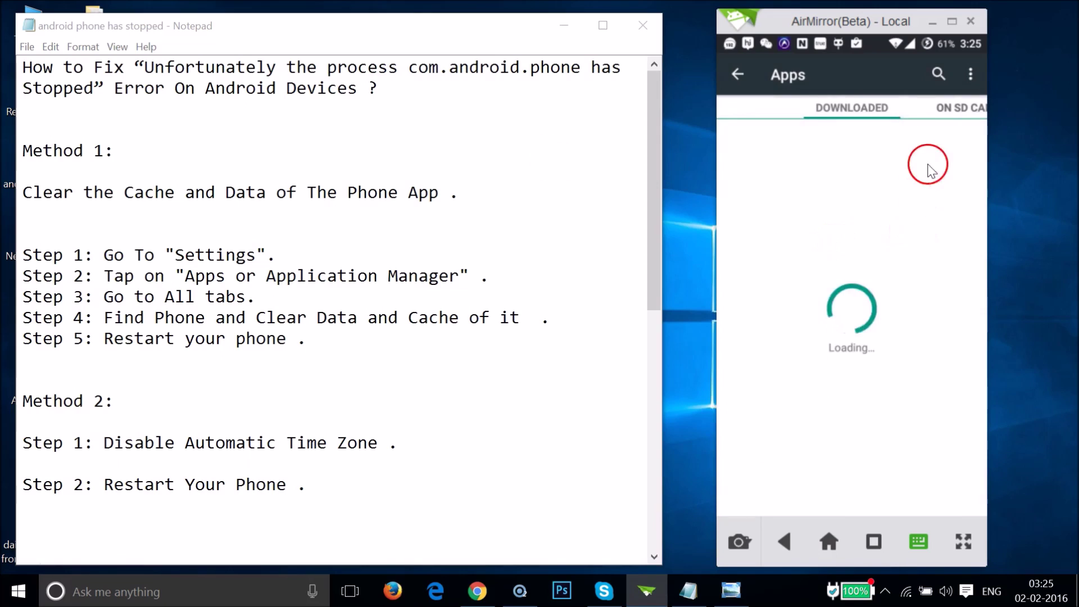
left_click(950, 113)
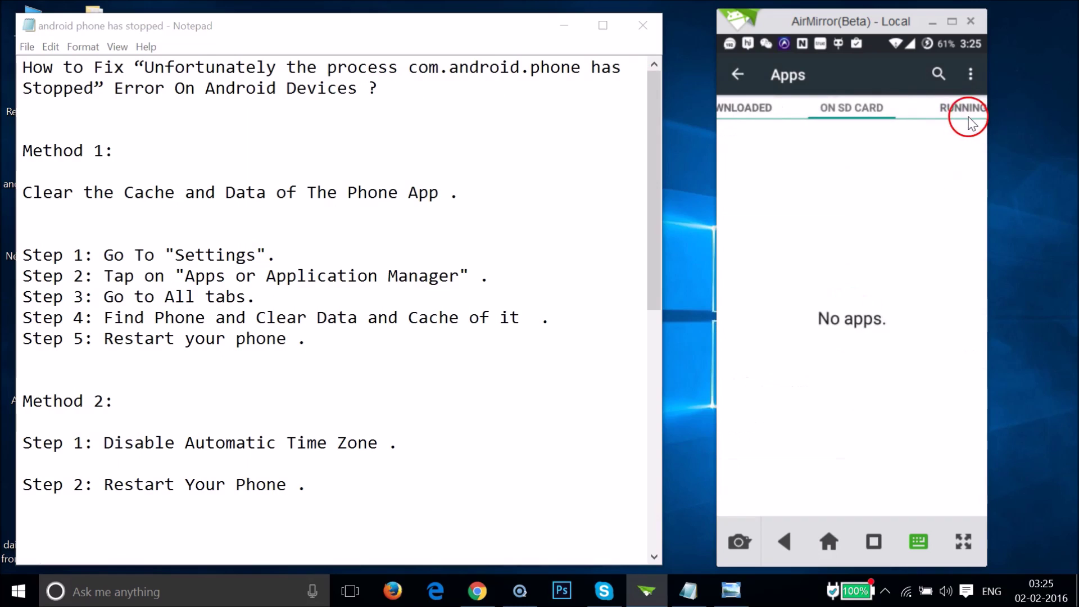
left_click(962, 113)
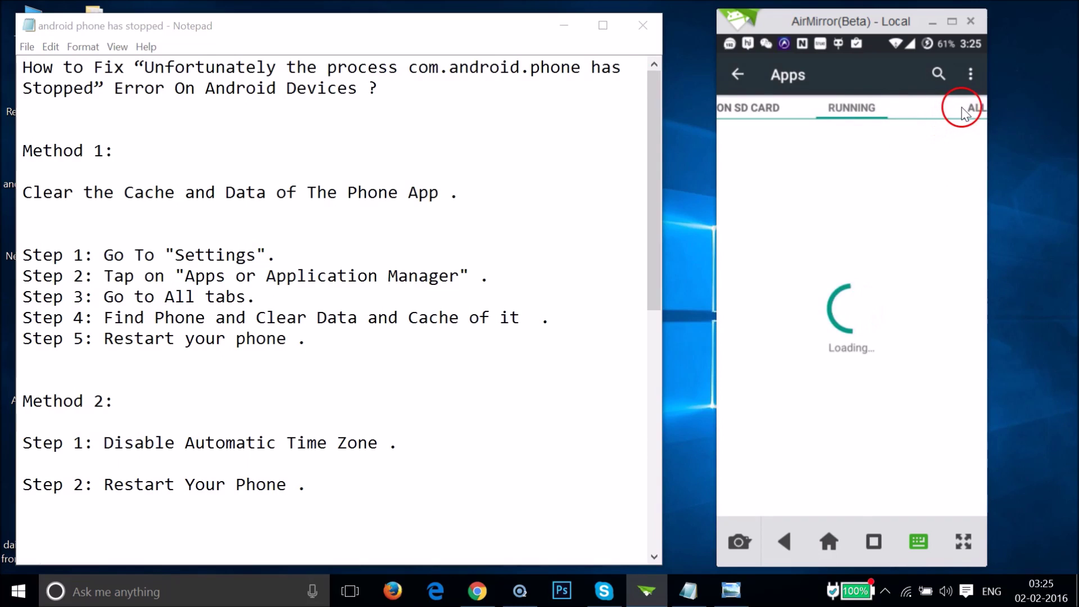
left_click(975, 110)
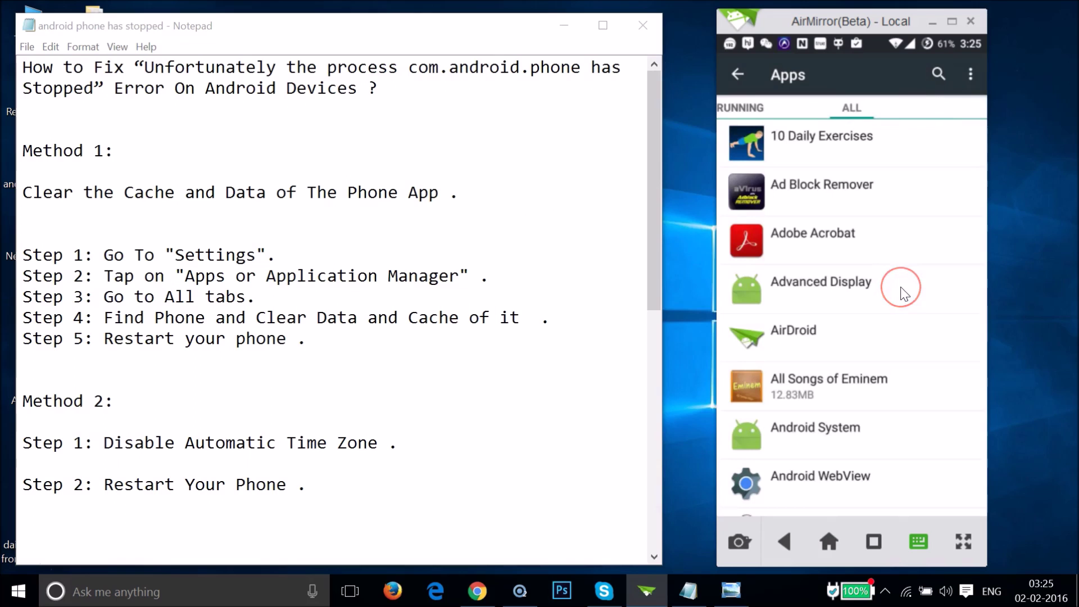
Scroll down the ALL apps list and open App info for the first Phone app
scroll(904, 294, "down", 15)
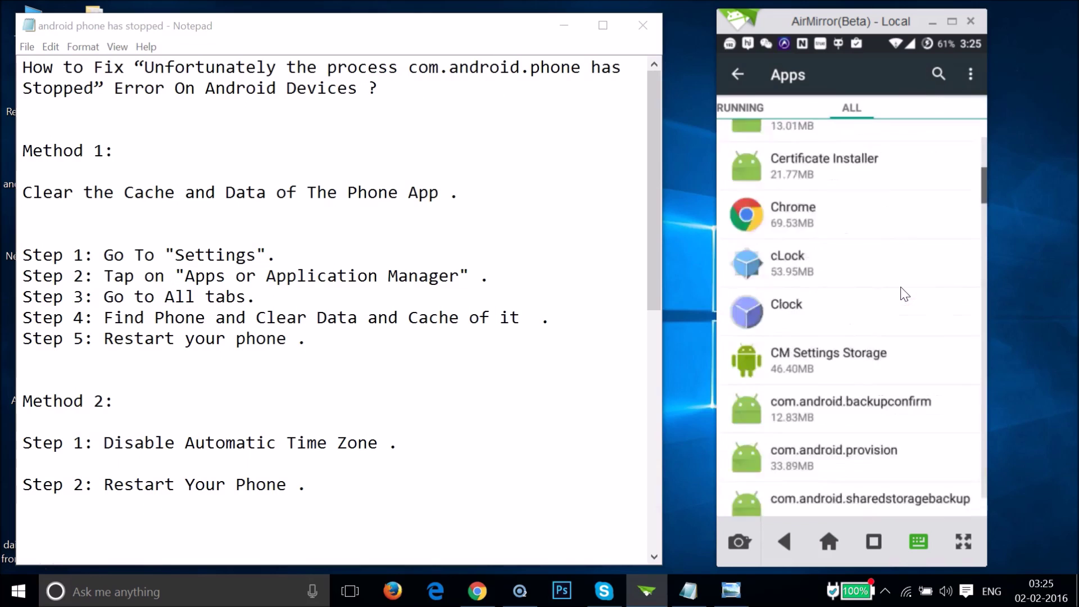
scroll(904, 294, "down", 4)
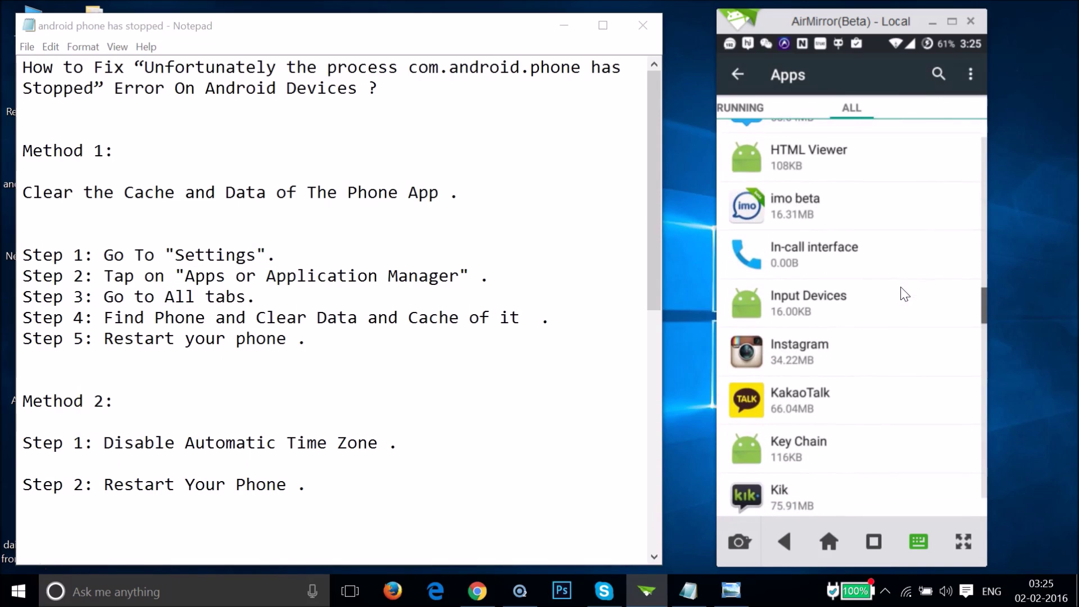
scroll(904, 293, "down", 5)
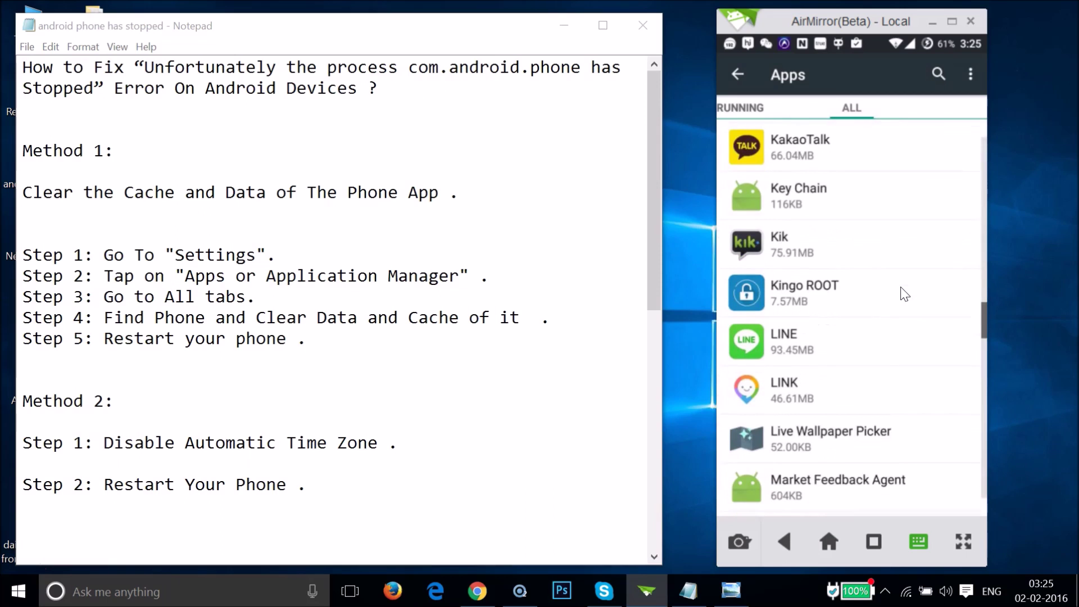
scroll(904, 293, "down", 8)
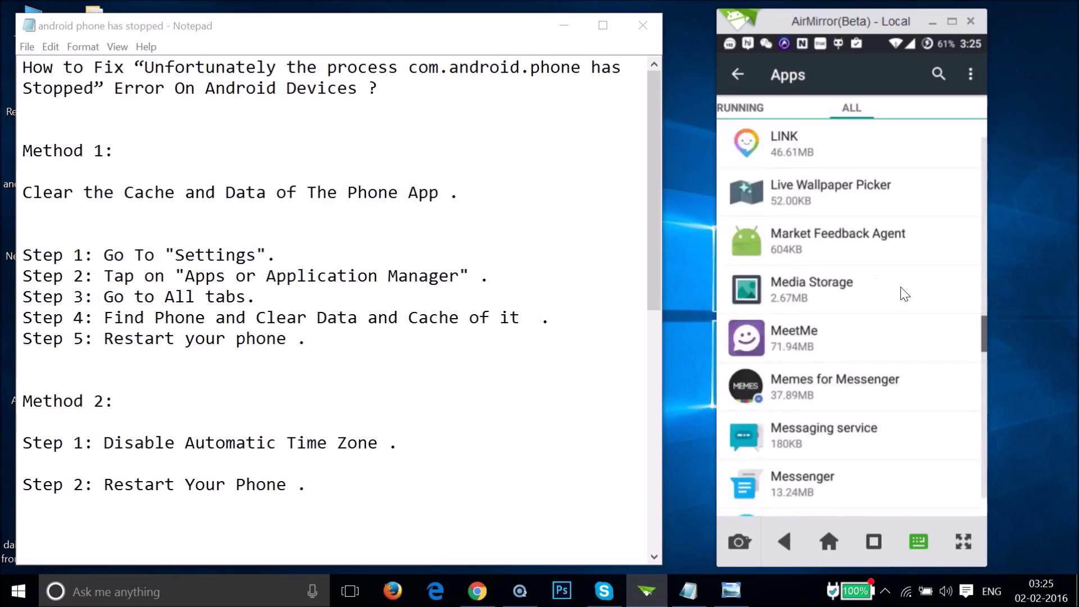
scroll(904, 293, "down", 7)
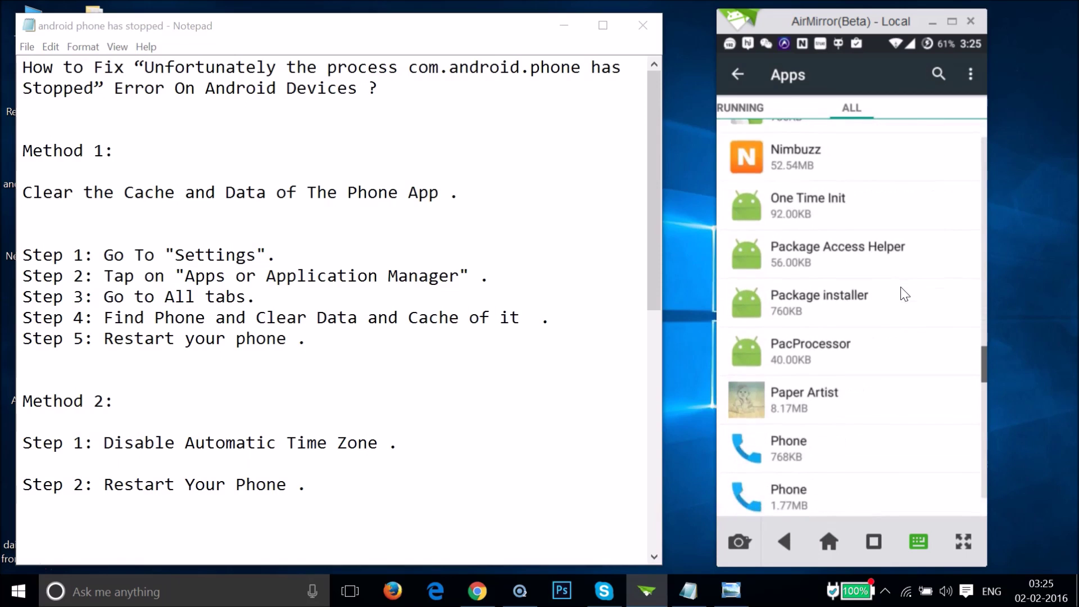
left_click(835, 272)
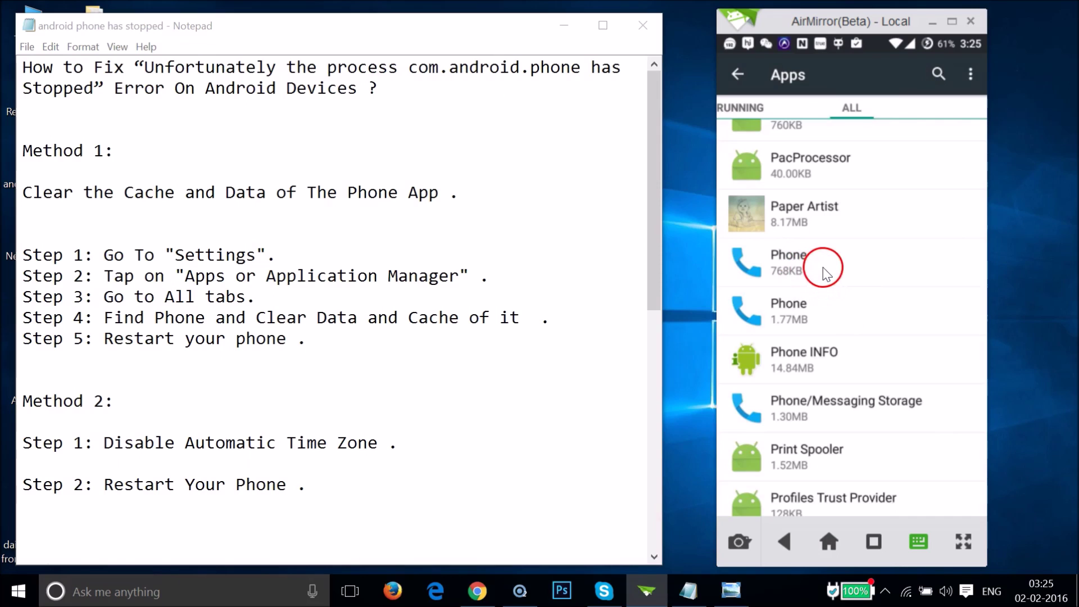
left_click(824, 269)
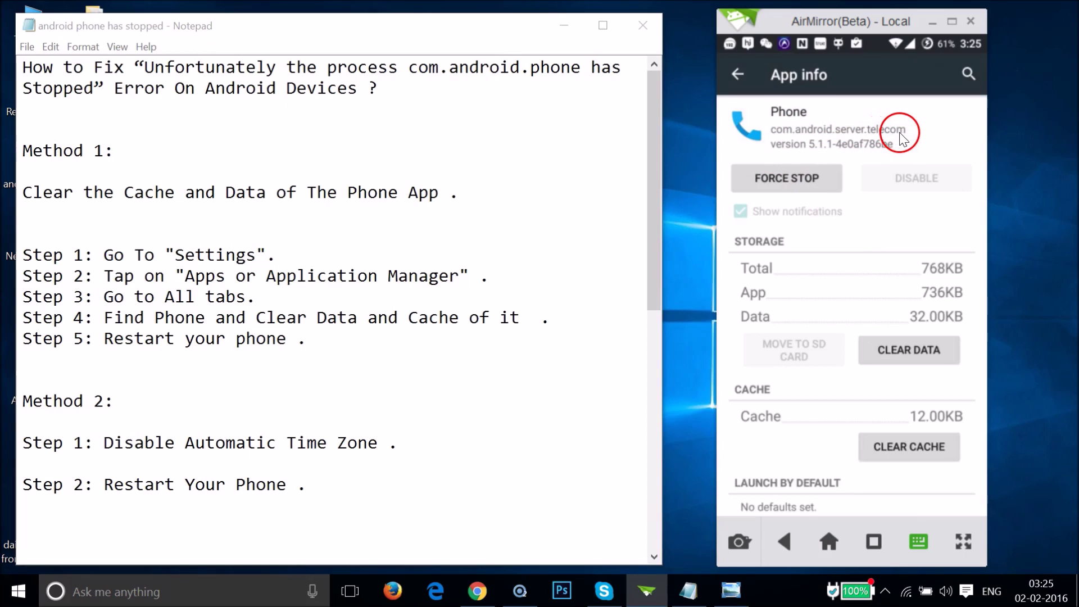
Clear the first Phone app's data, confirming with OK, and return to the apps list
left_click(879, 349)
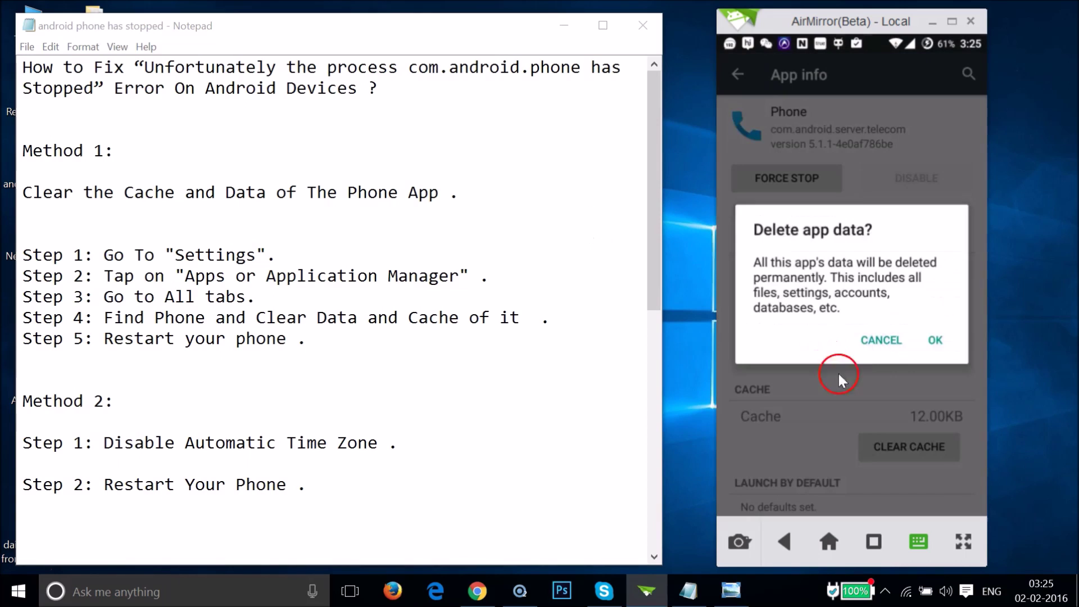
left_click(932, 343)
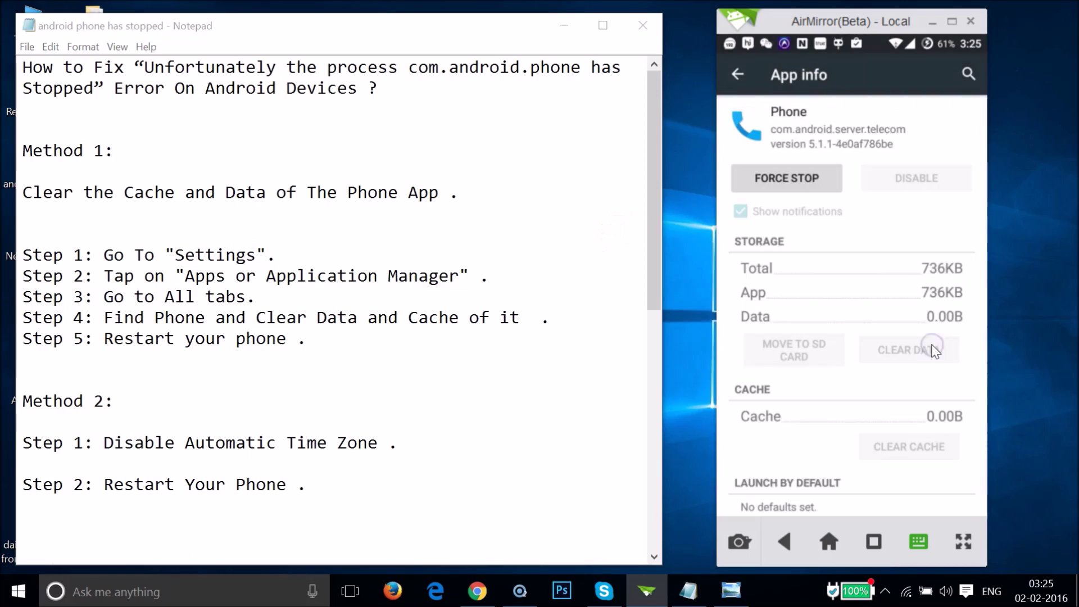
left_click(742, 78)
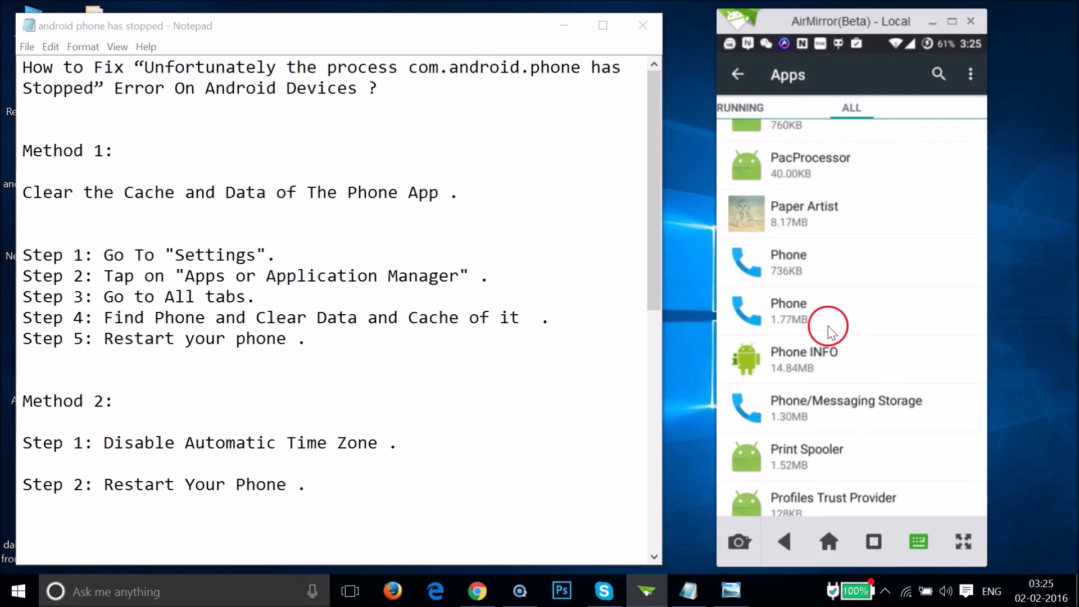
Clear com.android.phone's data, confirming with OK, then go back
left_click(818, 317)
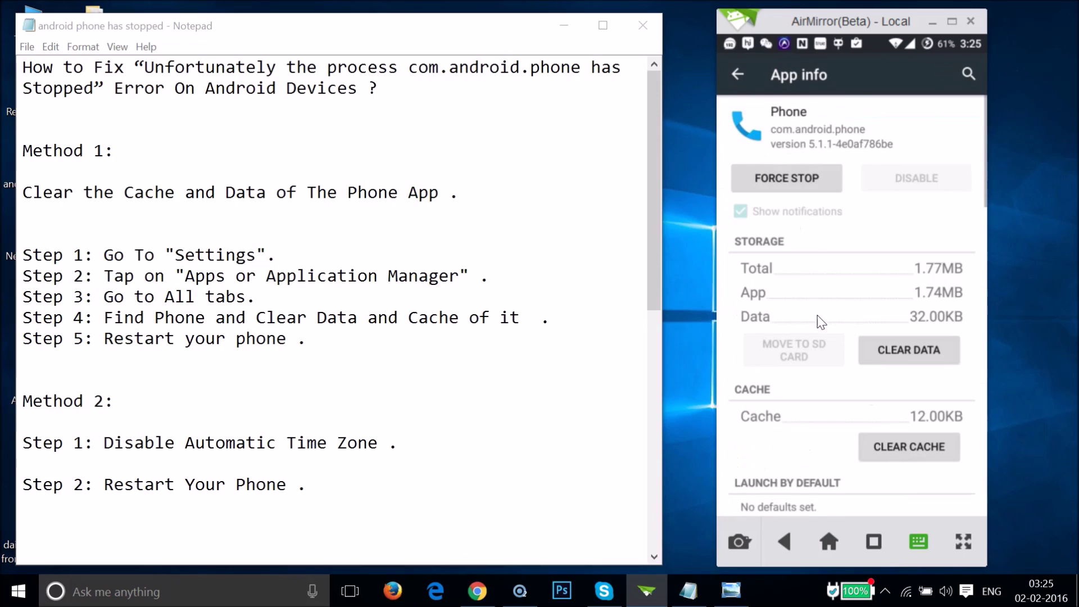
mouse_move(831, 138)
left_mouse_down()
mouse_move(794, 133)
mouse_move(858, 125)
mouse_move(794, 139)
mouse_move(819, 136)
left_mouse_up()
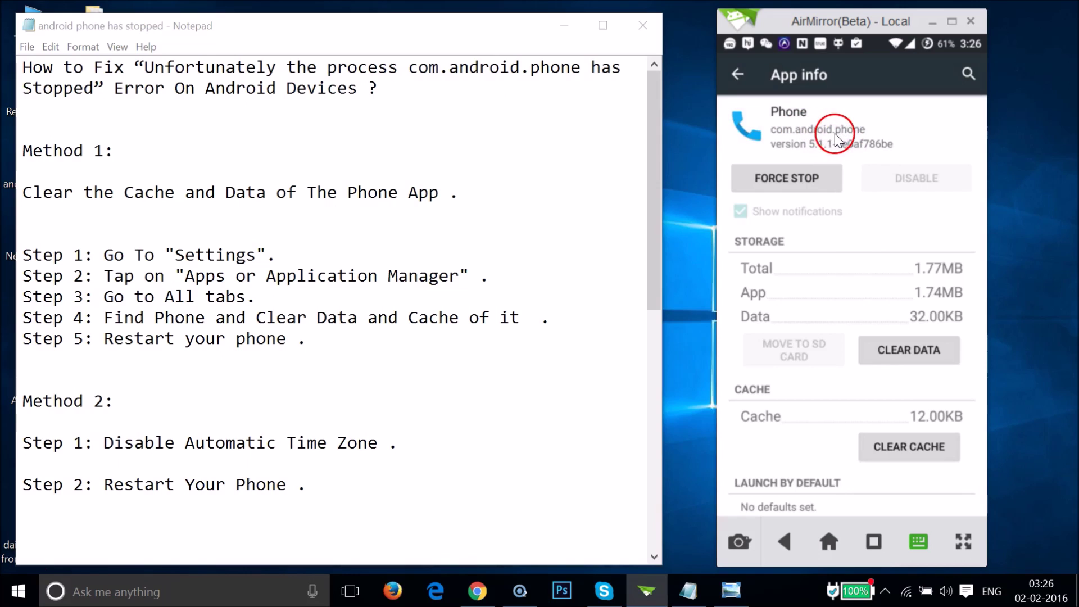
left_click(892, 354)
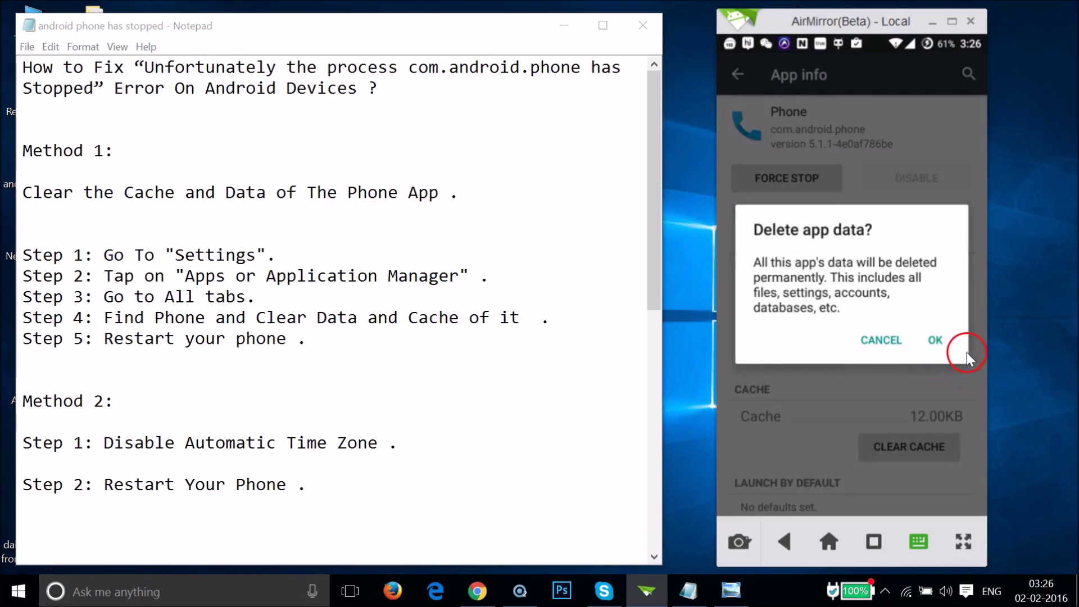
left_click(940, 341)
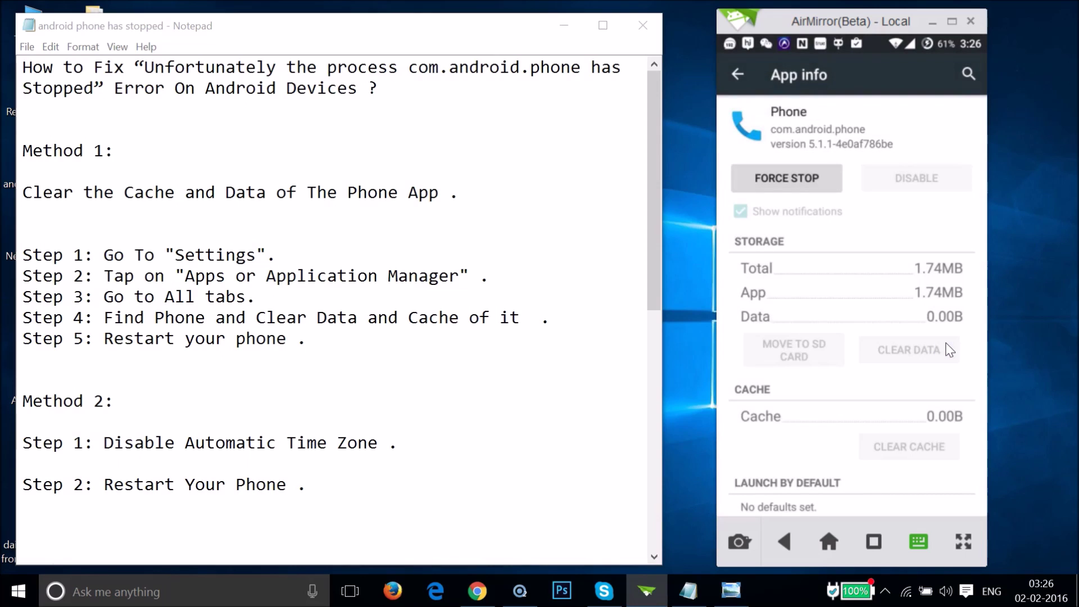
right_click(950, 349)
right_click(950, 350)
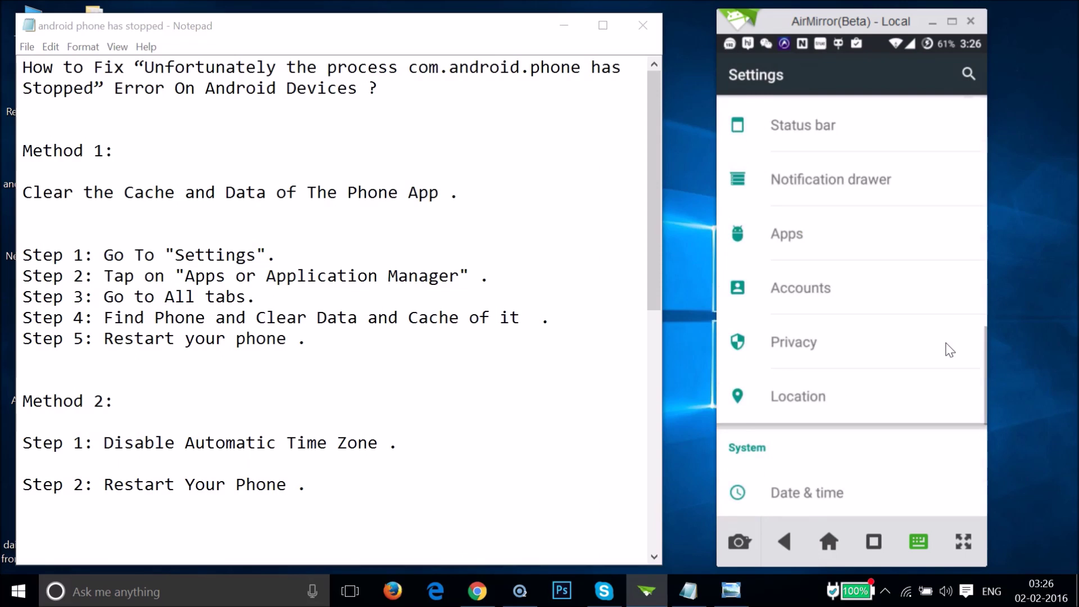
right_click(950, 349)
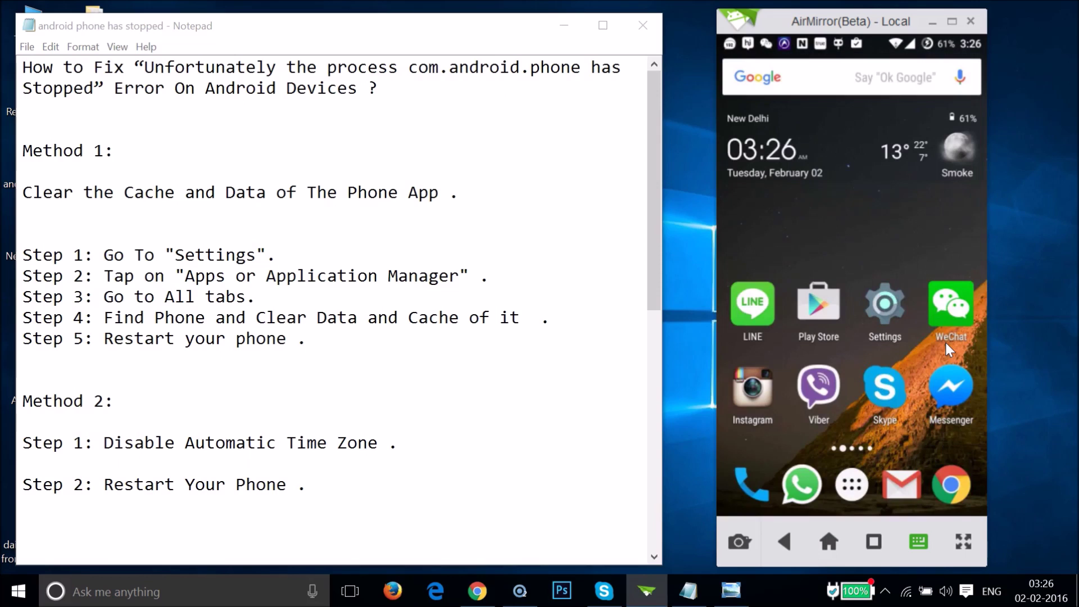
left_click(484, 278)
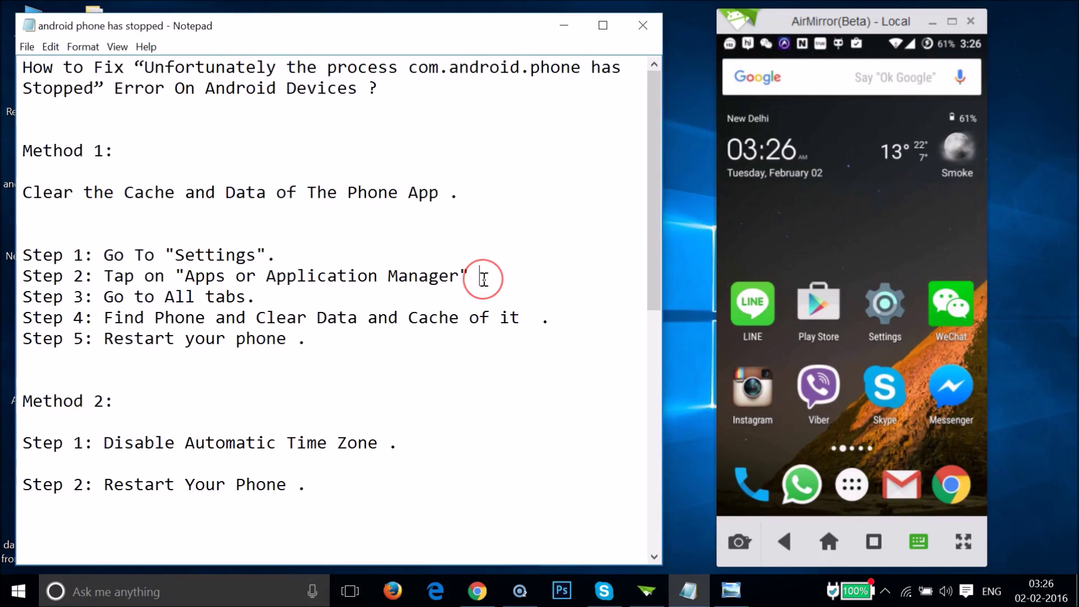
left_click(158, 297)
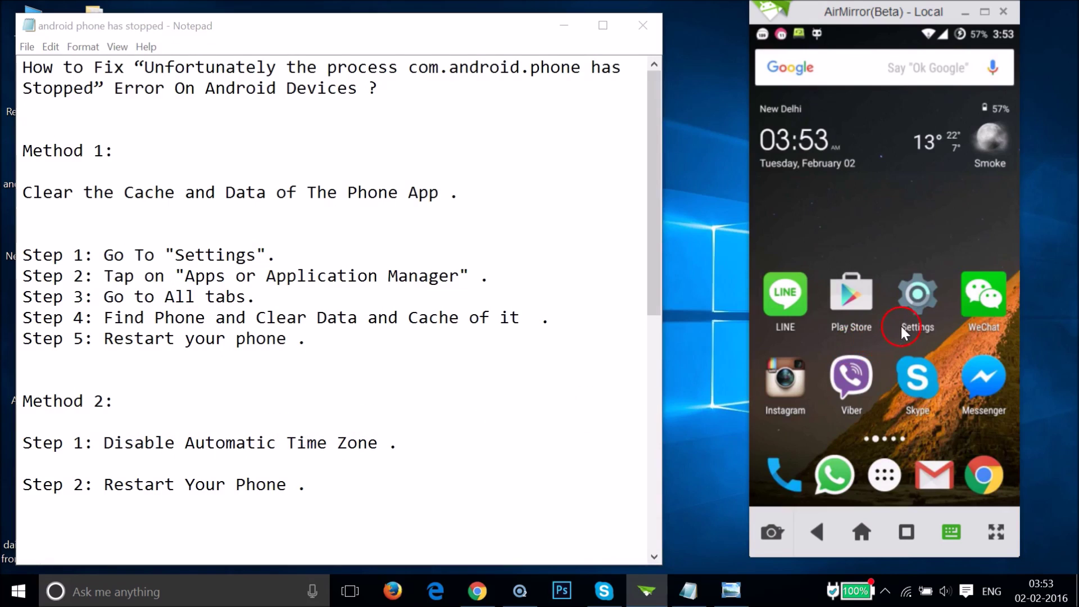
Open Settings > Date & time and switch off Automatic time zone
left_click(915, 298)
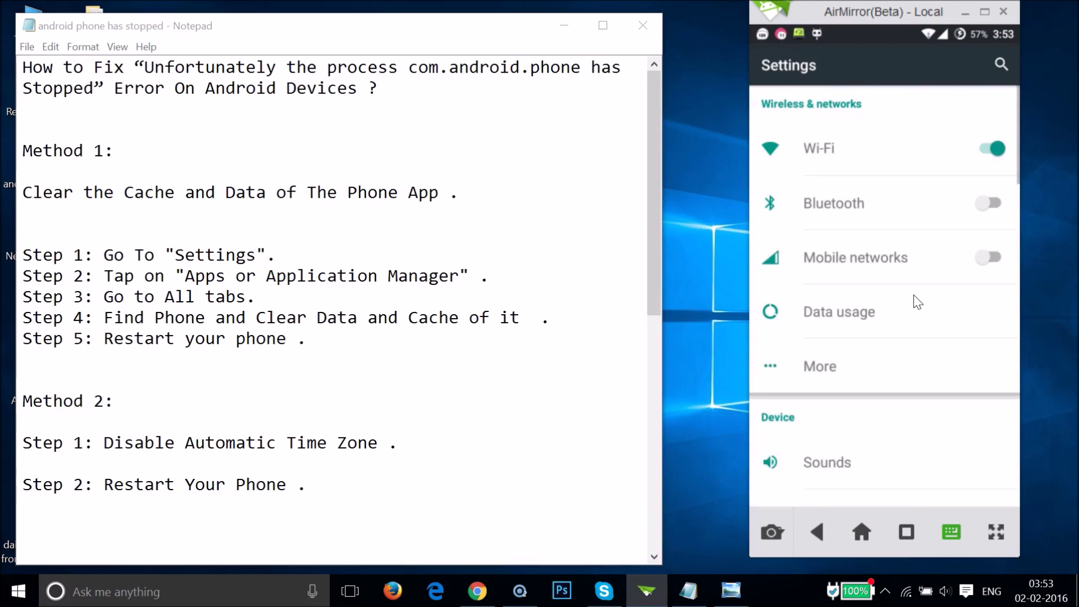
scroll(917, 302, "down", 10)
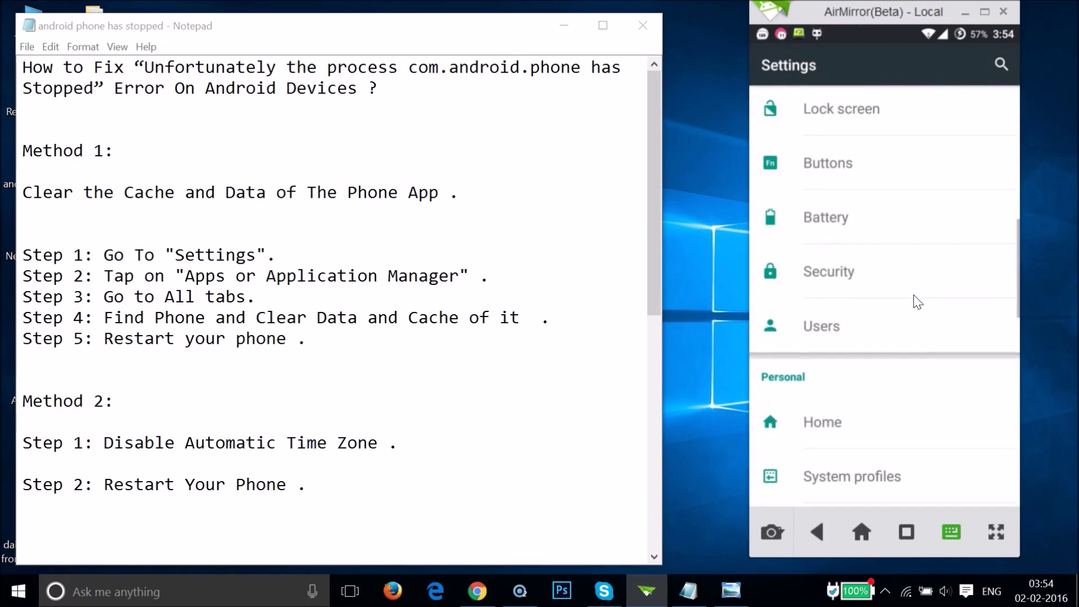
scroll(917, 302, "down", 8)
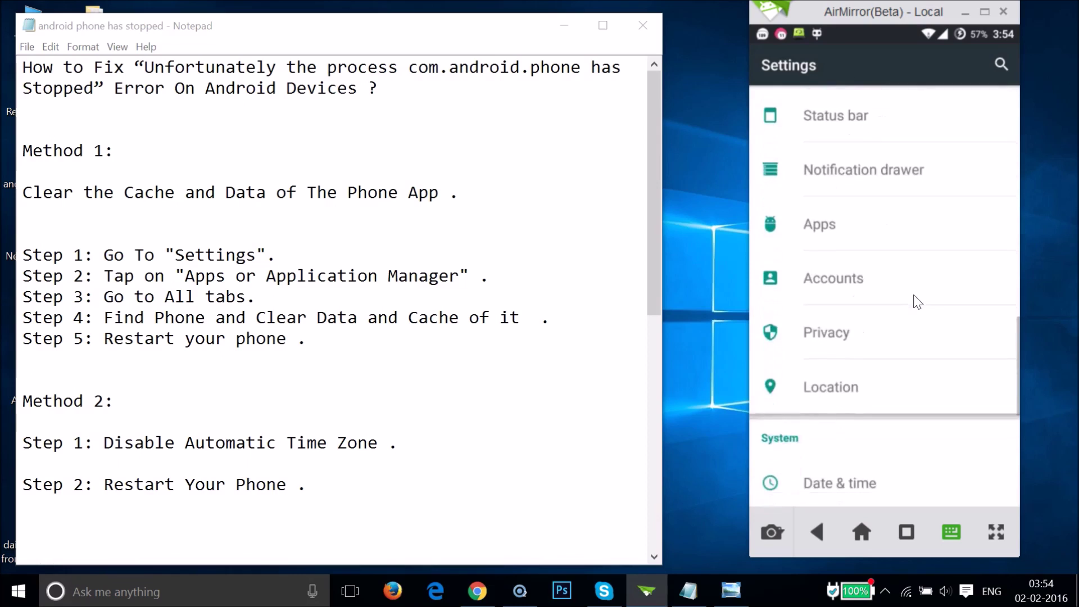
scroll(917, 302, "down", 1)
left_click(893, 339)
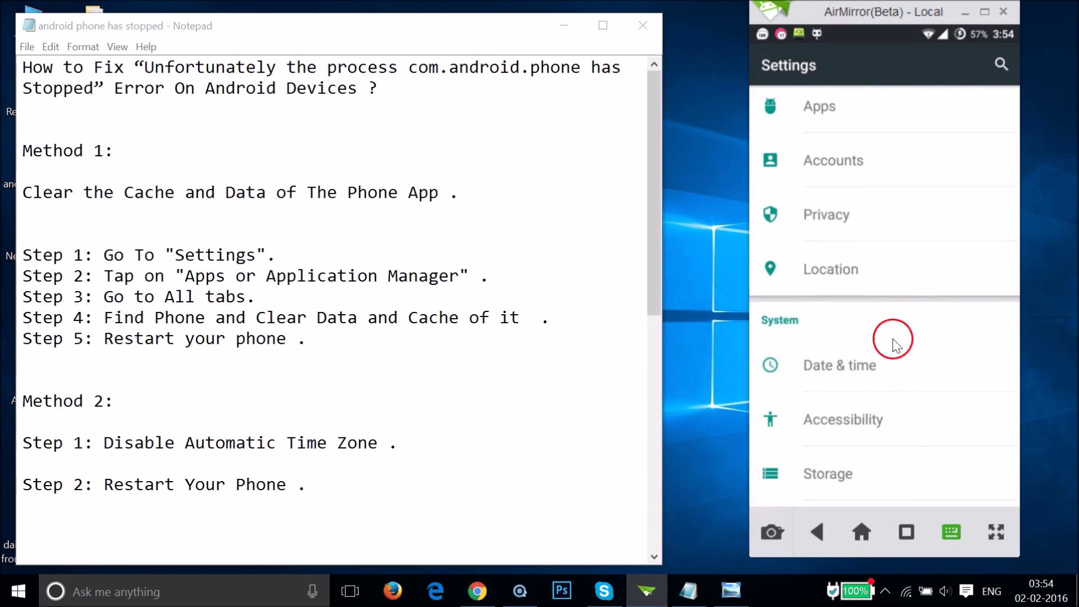
left_click(871, 361)
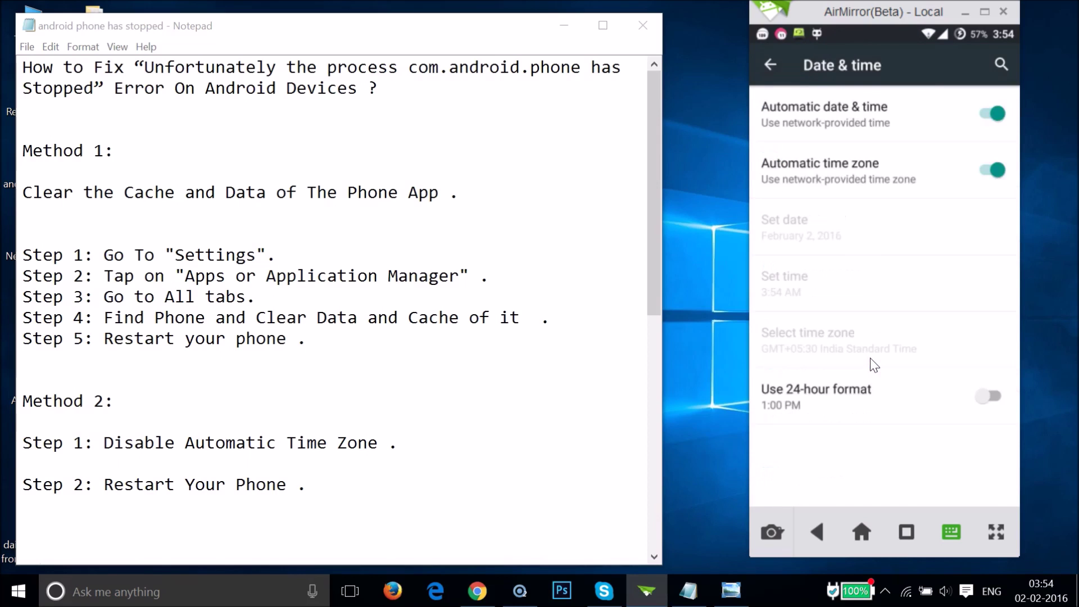
left_click(842, 177)
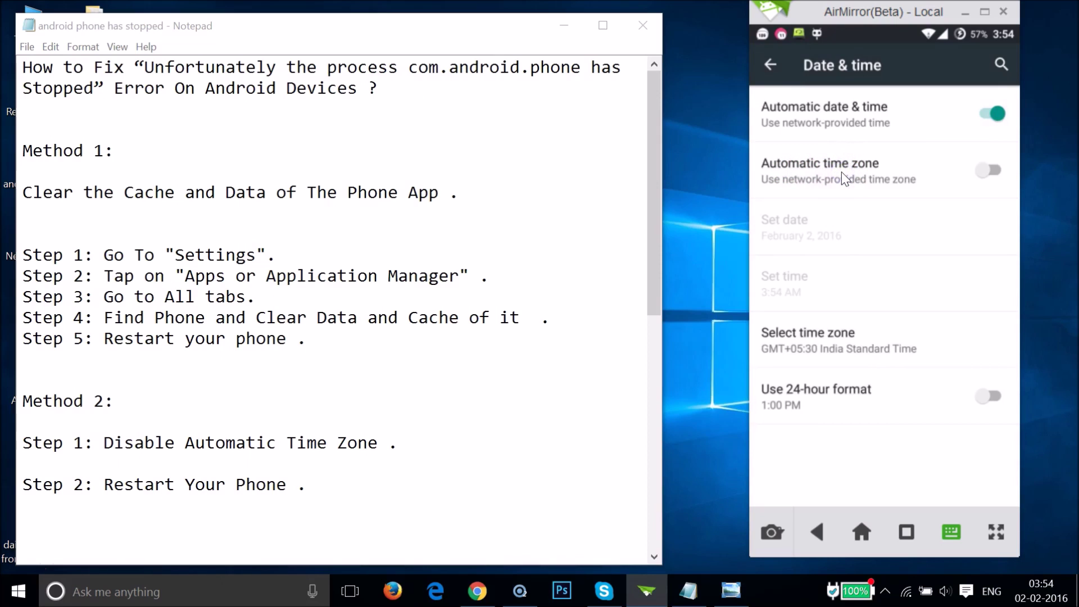
View the Select time zone list, then back out to the phone's home screen
left_click(830, 344)
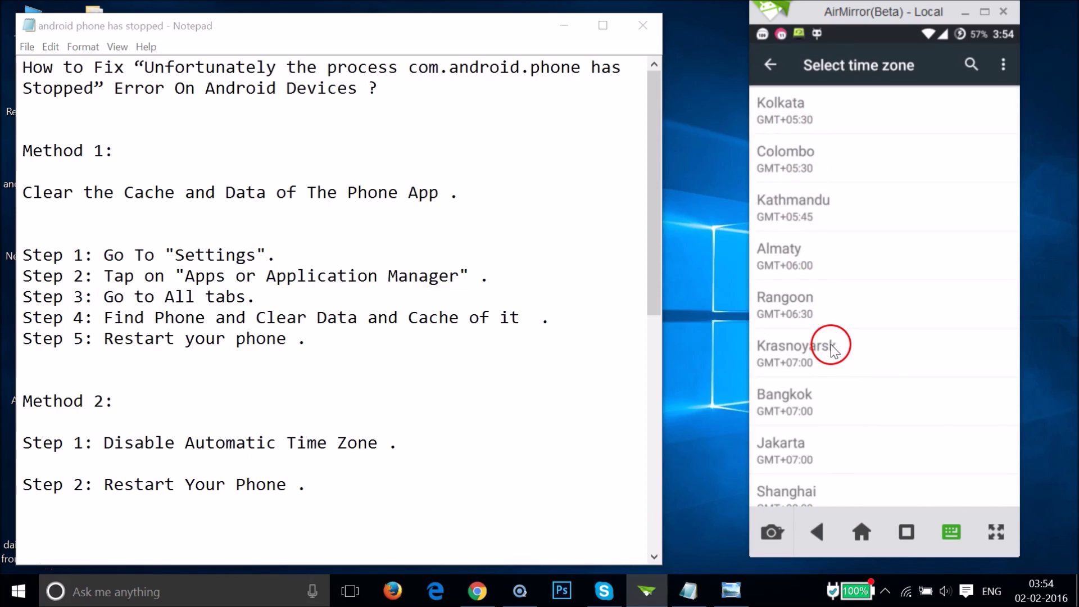
left_click(770, 67)
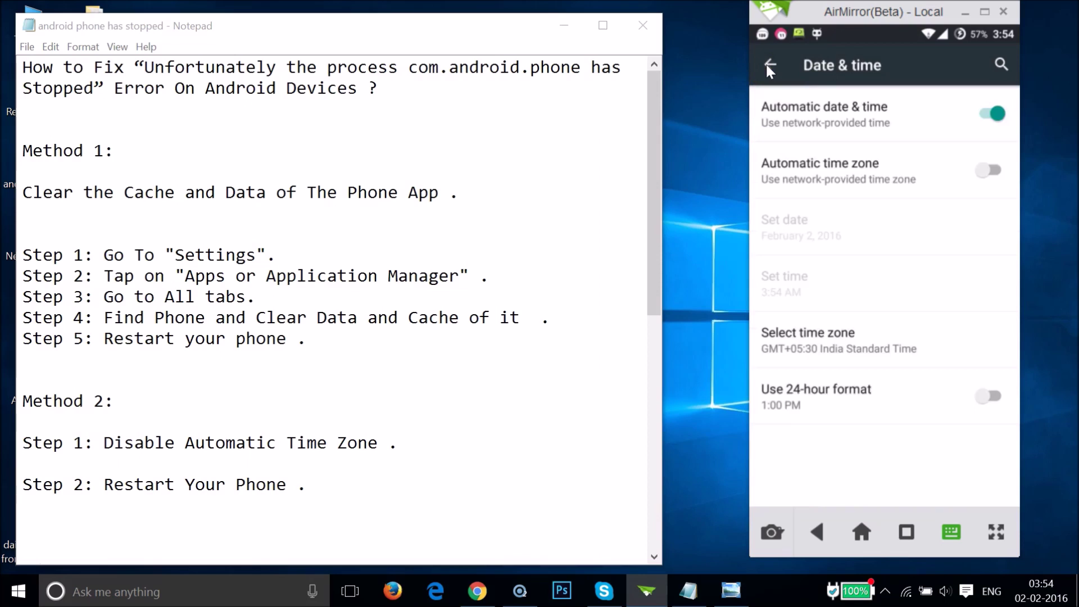
left_click(768, 65)
left_click(768, 66)
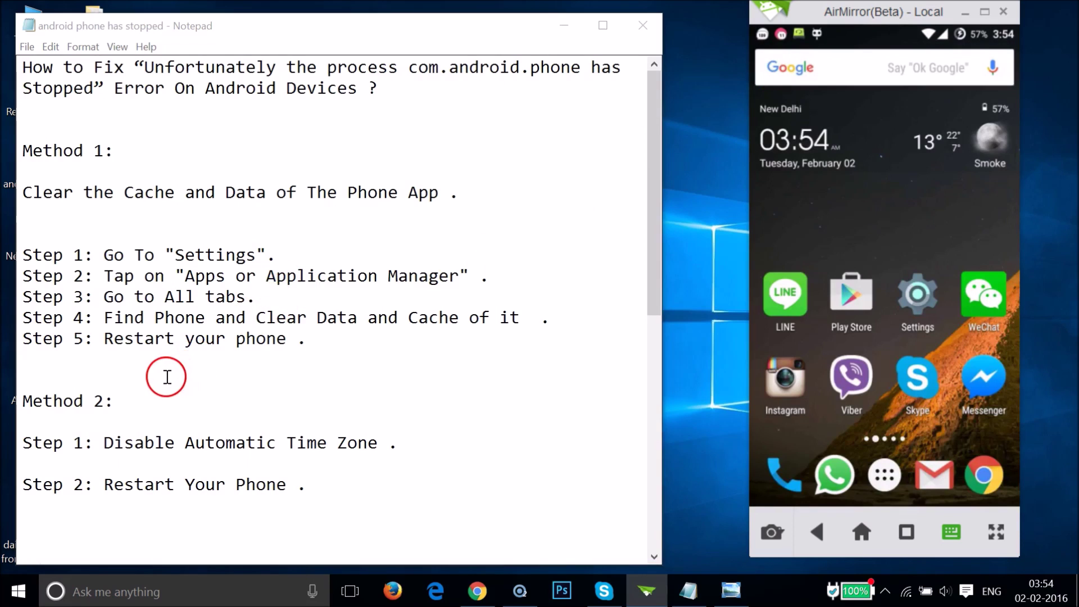
left_click(655, 557)
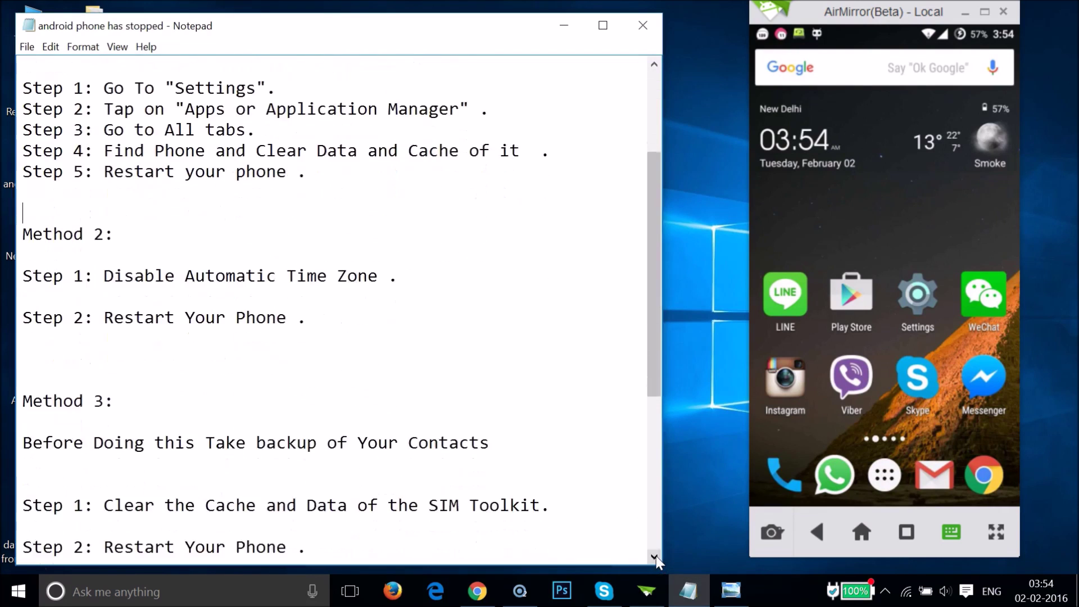
Scroll Notepad down until Method 3 and Method 4 are visible
left_click_drag(655, 556, 655, 557)
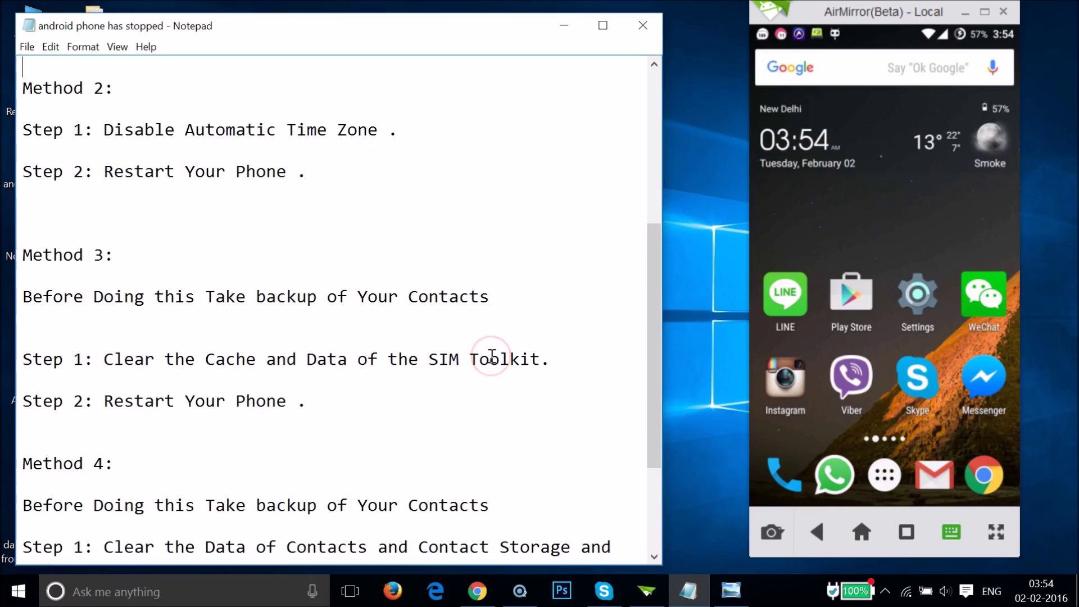
Open the phone's Settings > Apps and switch to the ALL tab
left_click(906, 299)
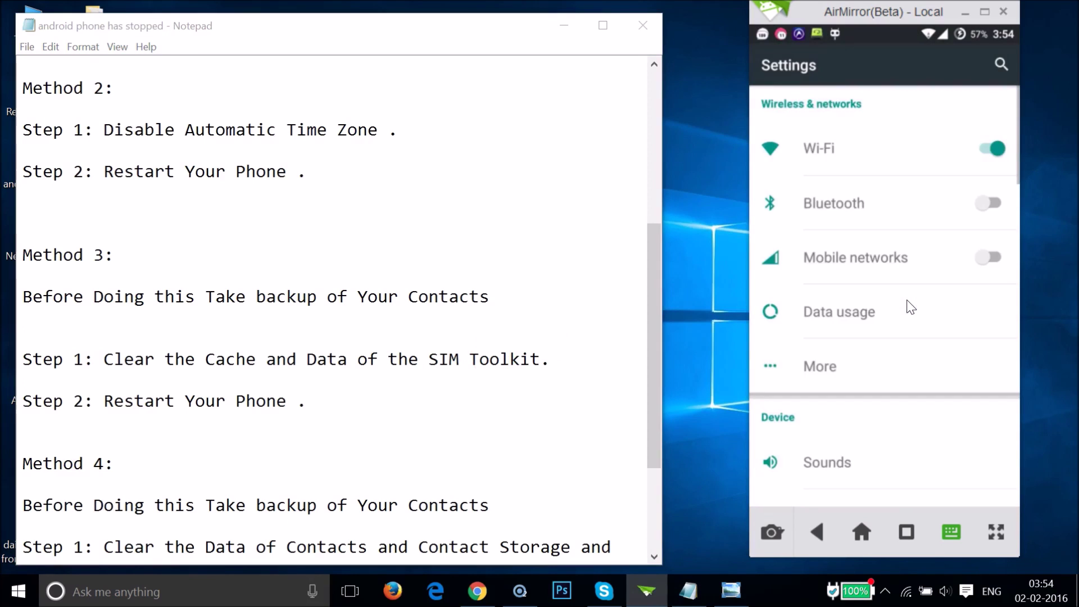
scroll(910, 306, "down", 10)
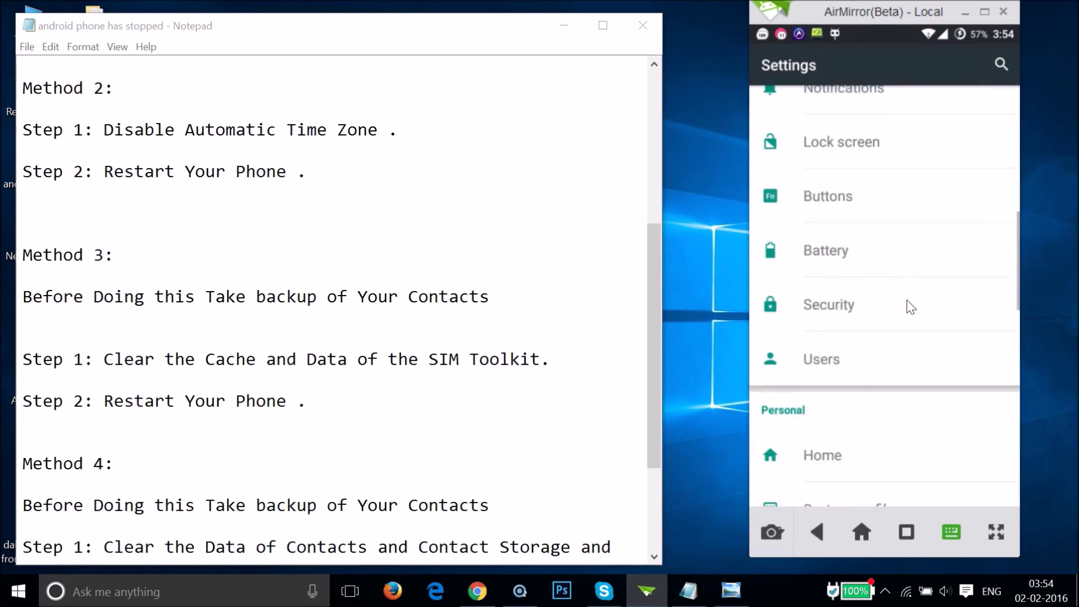
scroll(911, 306, "down", 10)
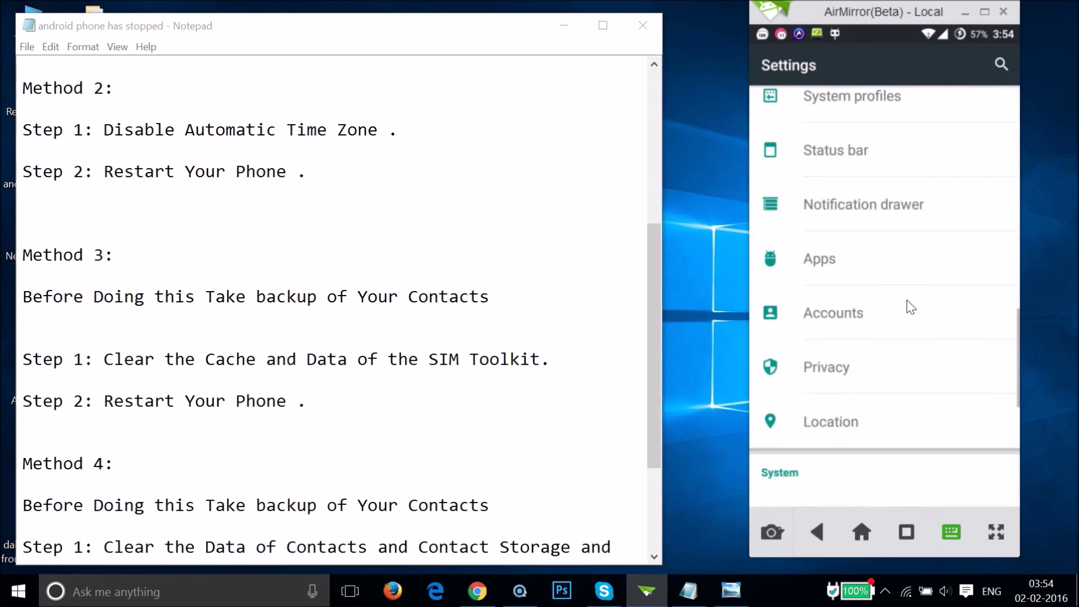
left_click(838, 255)
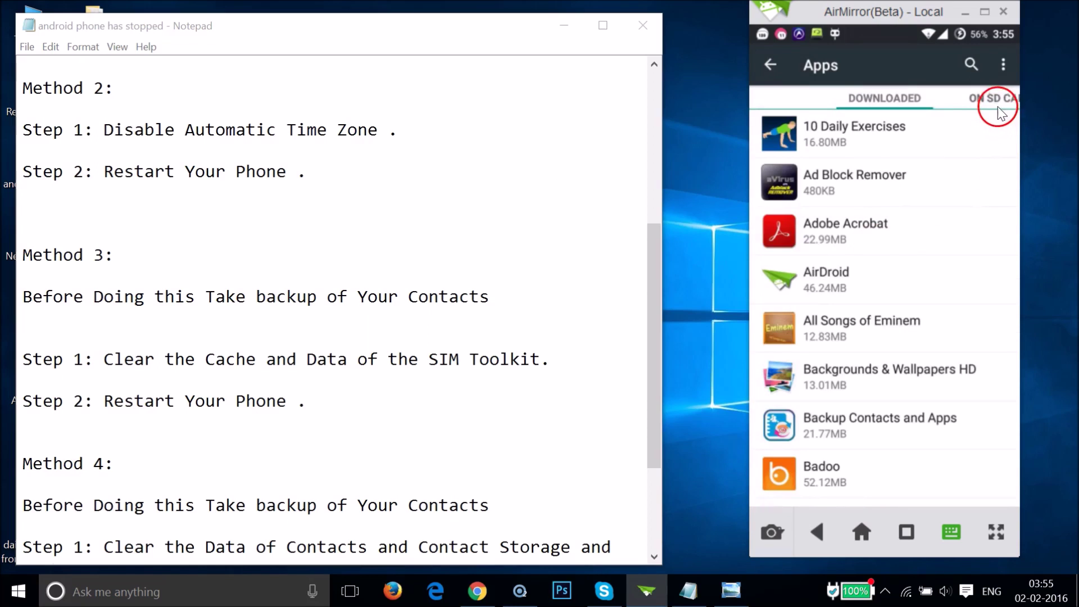
left_click(997, 103)
left_click(1010, 98)
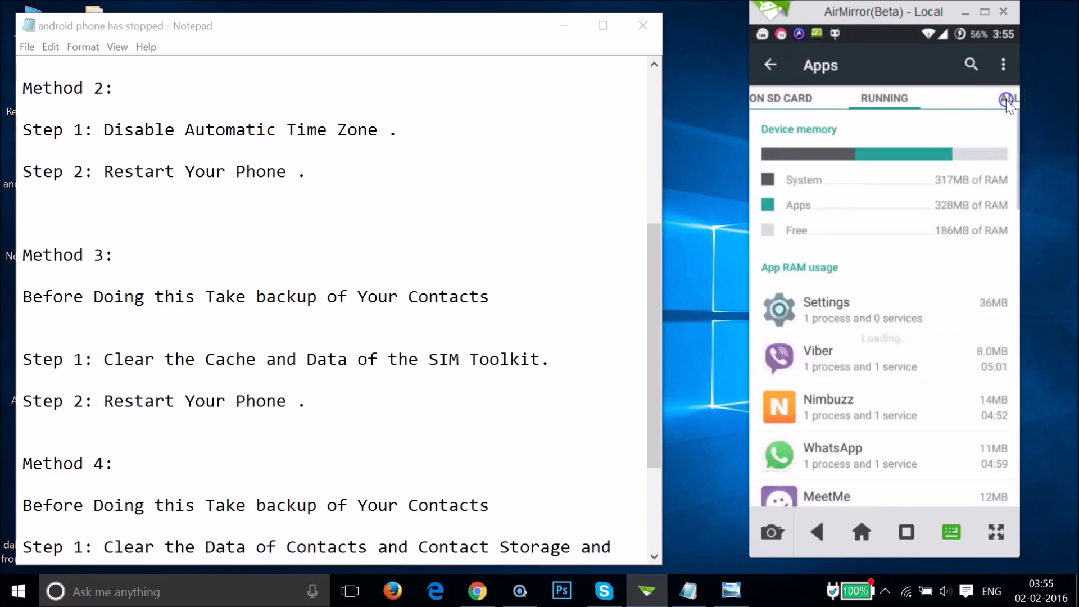
left_click(1008, 100)
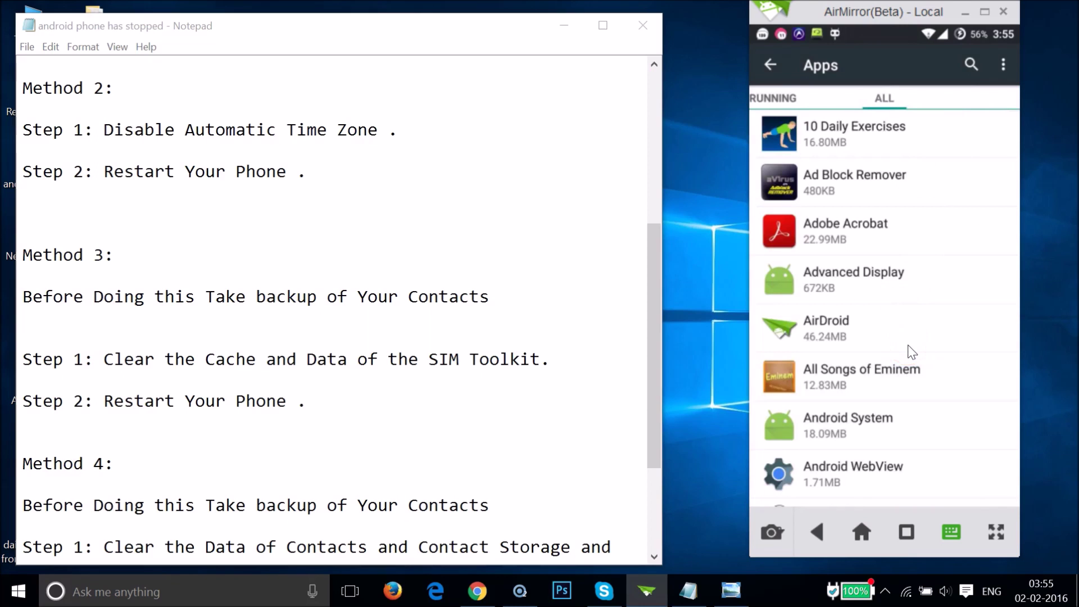
Scroll to SIM Toolkit, open its App info and clear its data
scroll(912, 352, "down", 10)
scroll(912, 352, "down", 15)
scroll(912, 352, "down", 7)
scroll(912, 352, "down", 10)
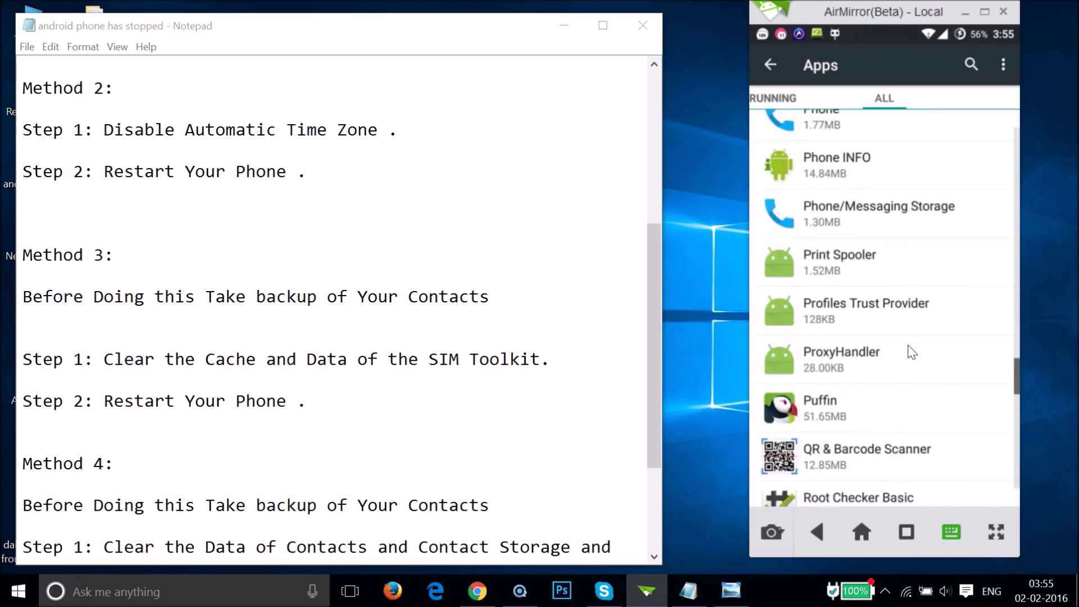
scroll(912, 352, "down", 2)
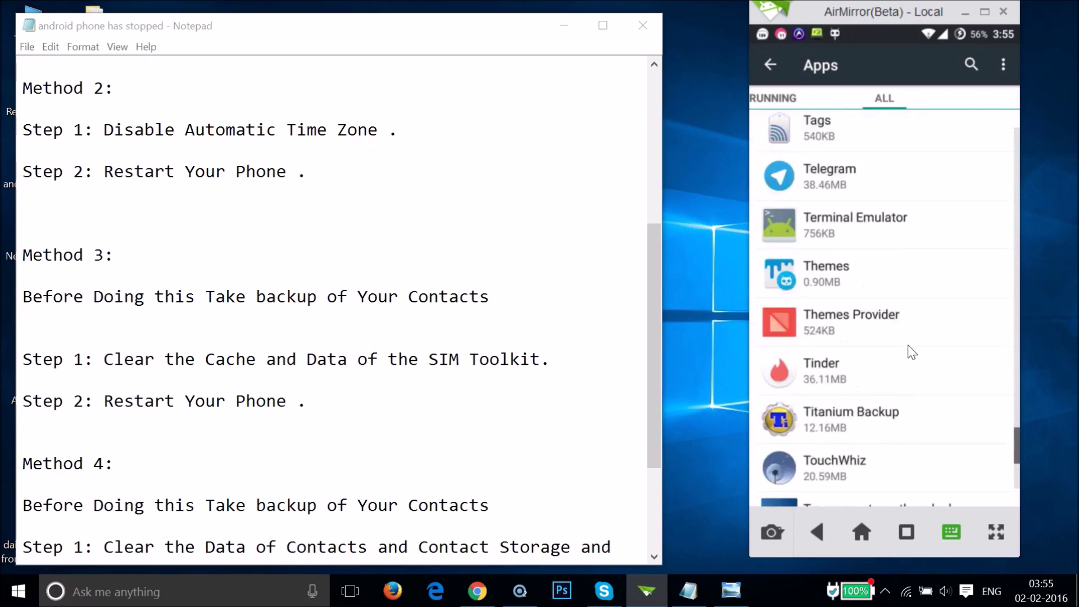
scroll(912, 352, "up", 5)
scroll(912, 352, "up", 5)
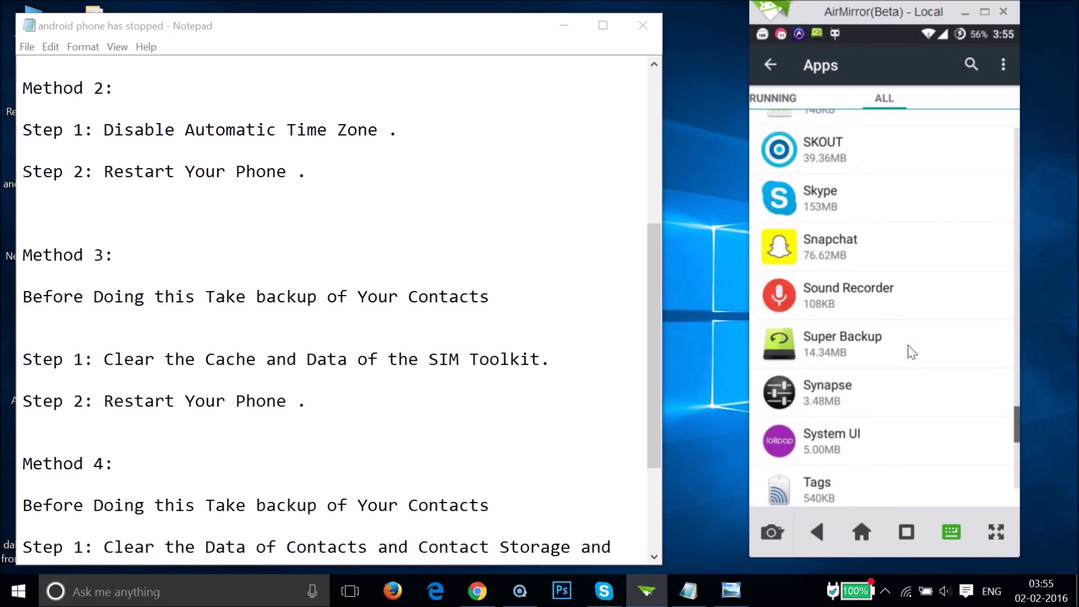
scroll(912, 352, "down", 1)
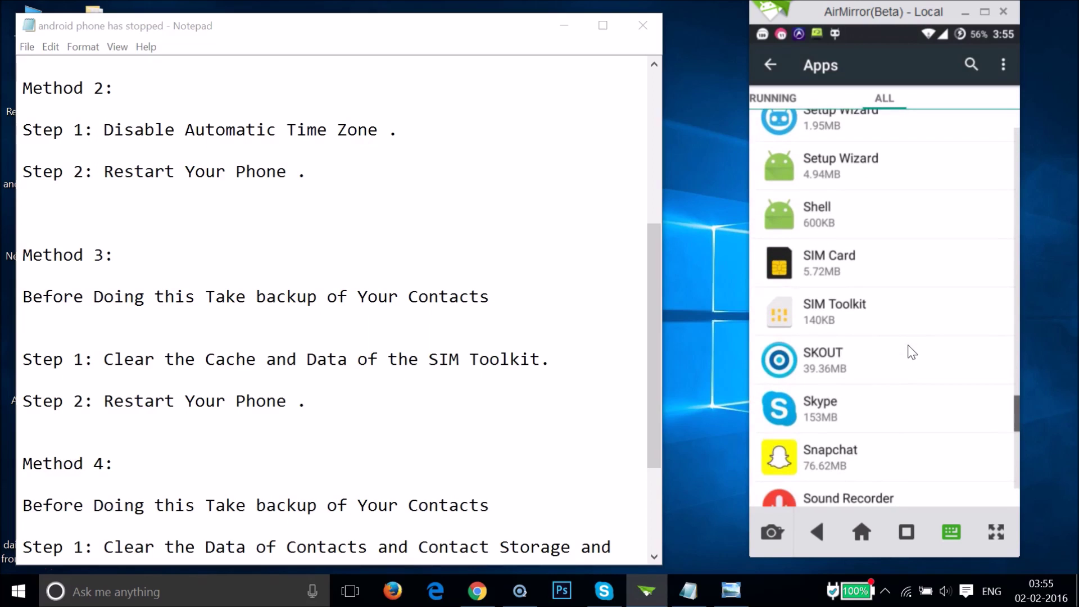
left_click(878, 333)
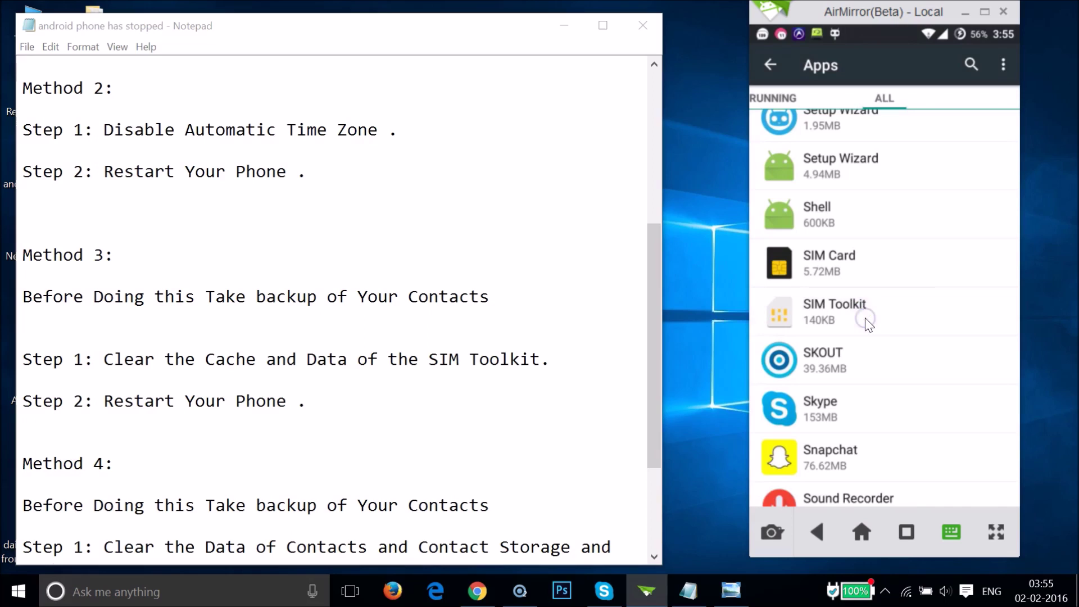
left_click(884, 339)
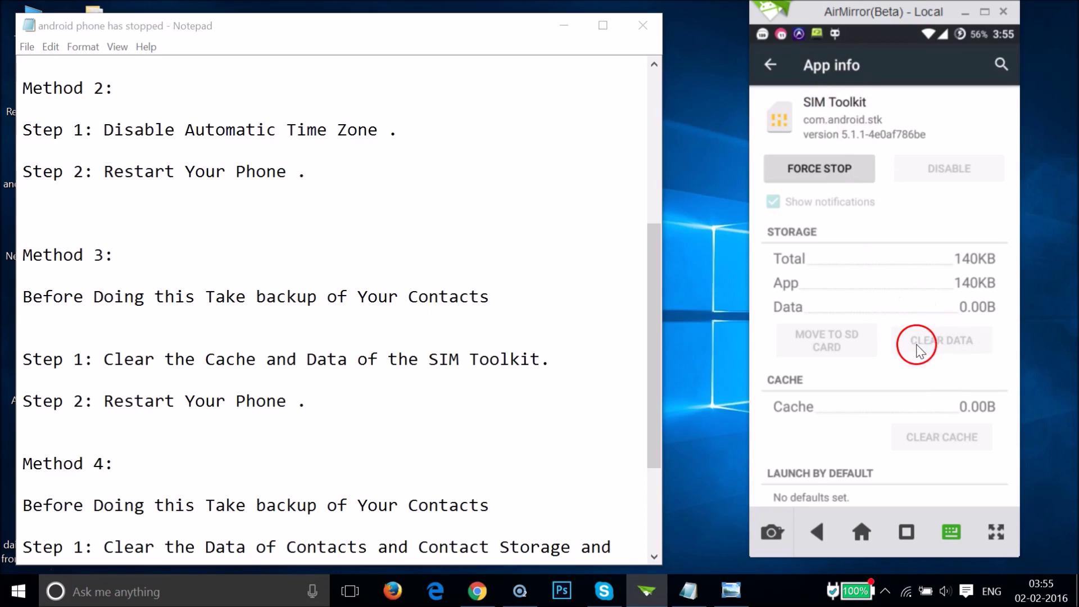
Back out of SIM Toolkit's App info through Apps and Settings to the home screen
right_click(946, 345)
right_click(946, 346)
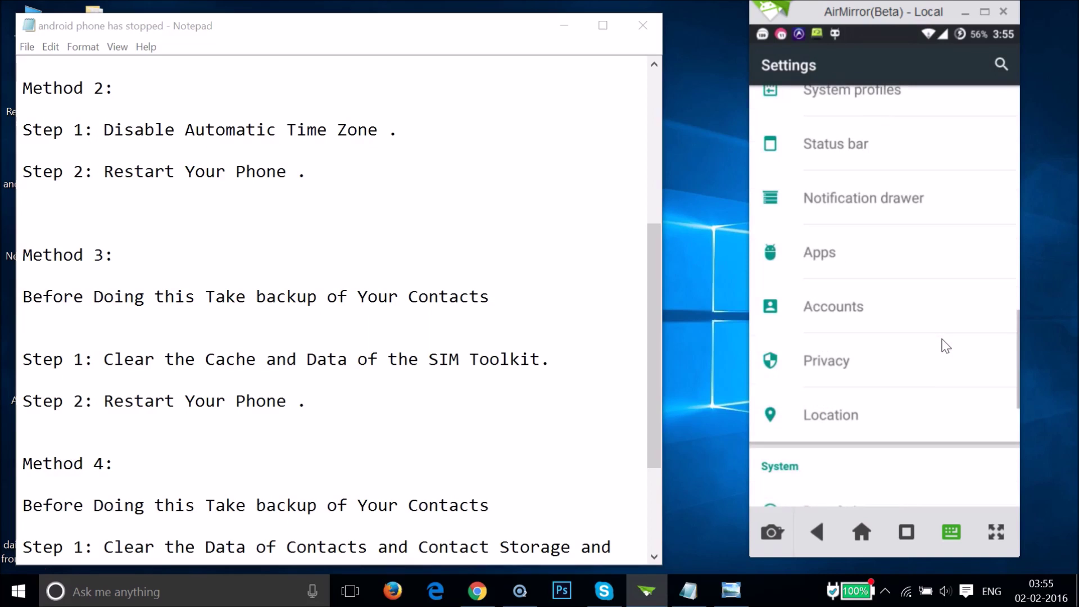
right_click(946, 345)
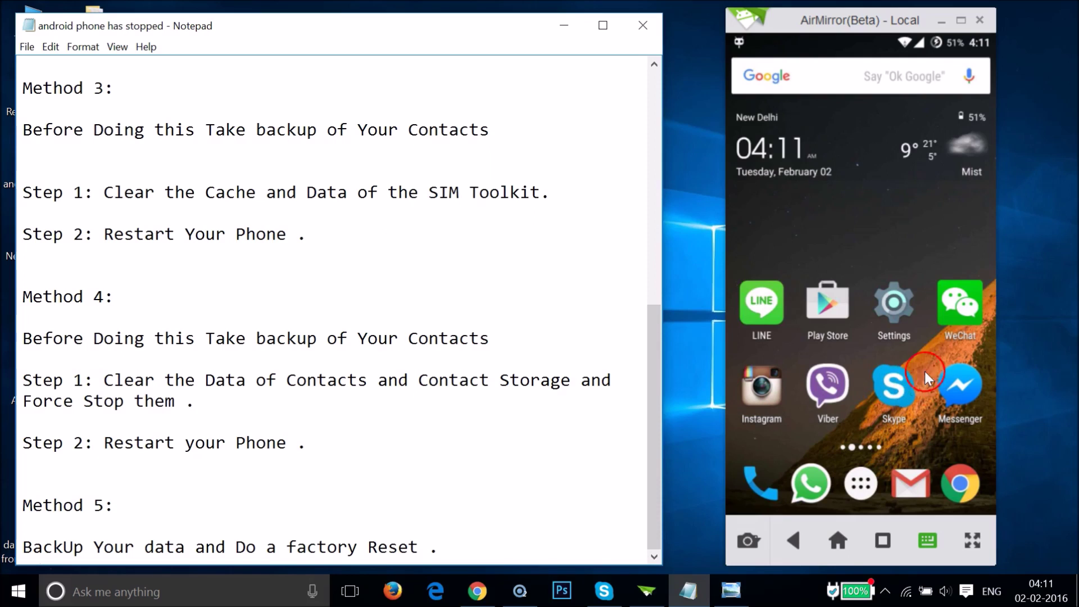
Open the phone's Settings > Apps and switch to the ALL tab
left_click(897, 312)
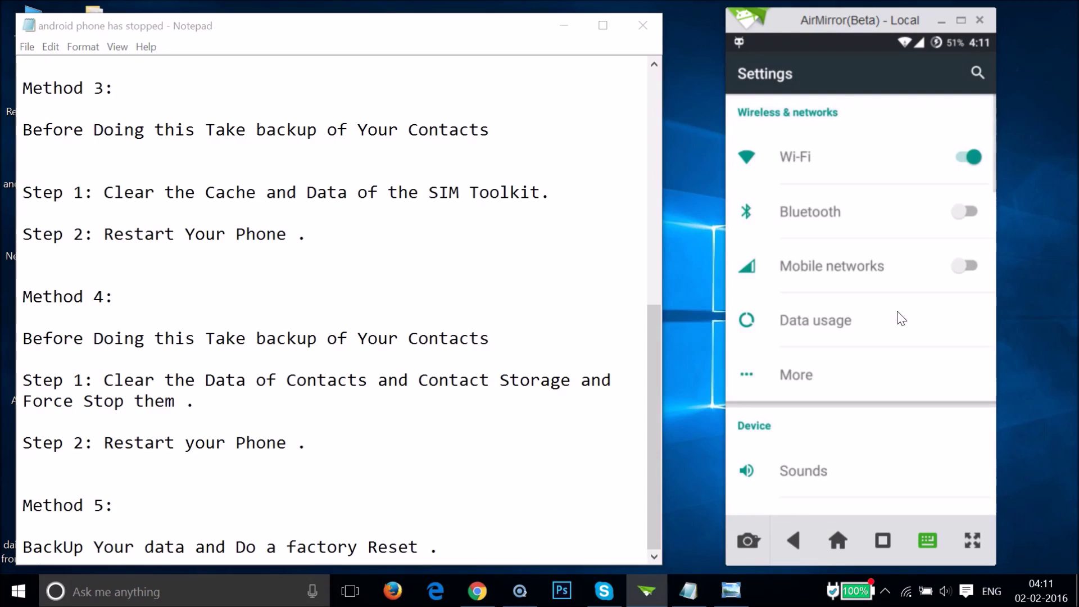
scroll(901, 318, "down", 9)
scroll(902, 318, "down", 7)
left_click(864, 314)
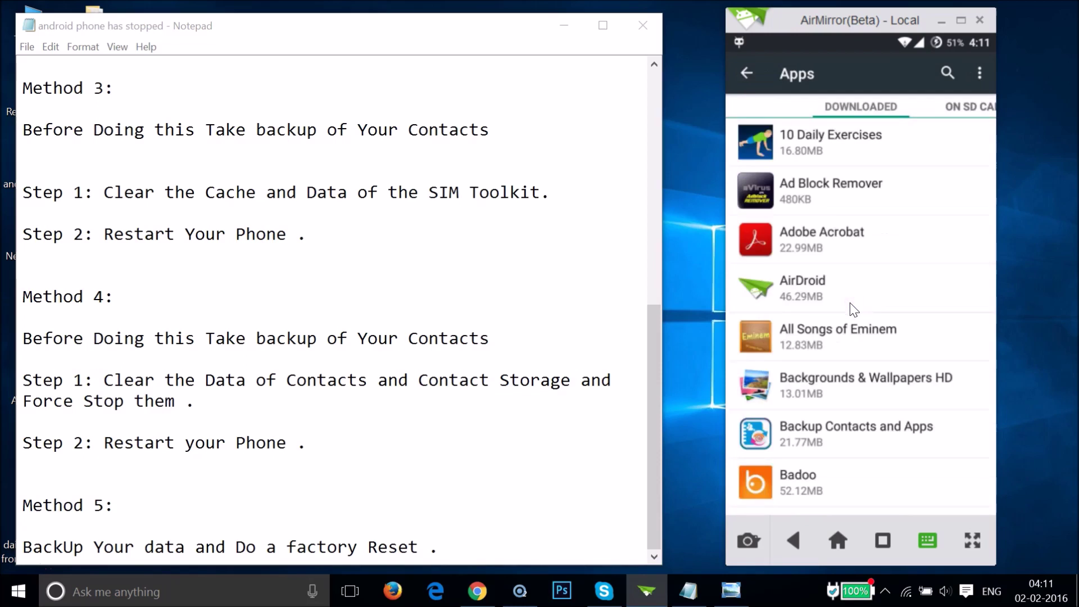
left_click(960, 128)
left_click(961, 115)
left_click(961, 115)
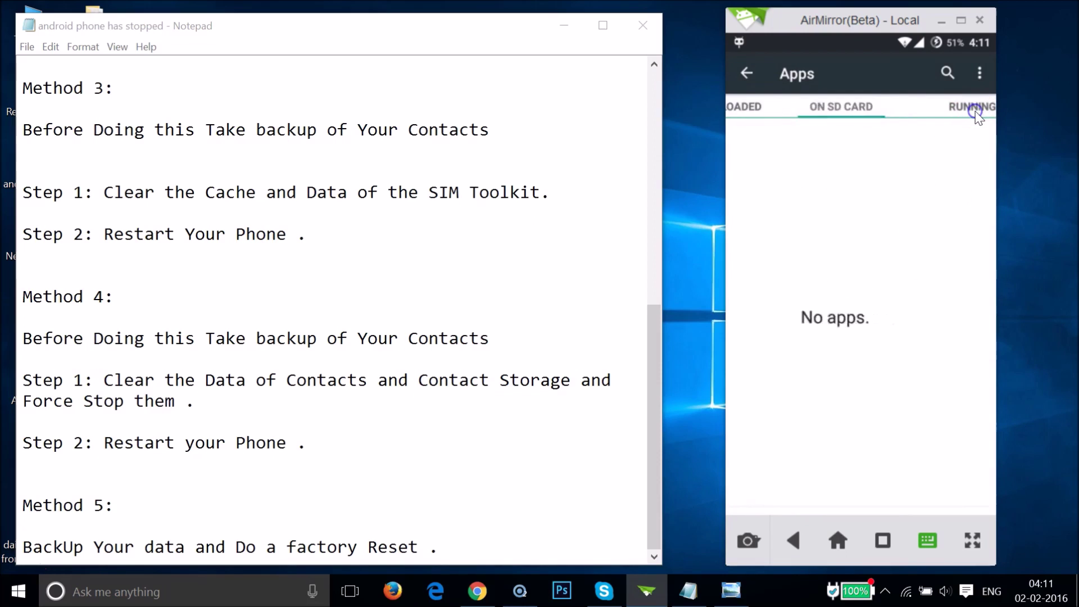
left_click(960, 115)
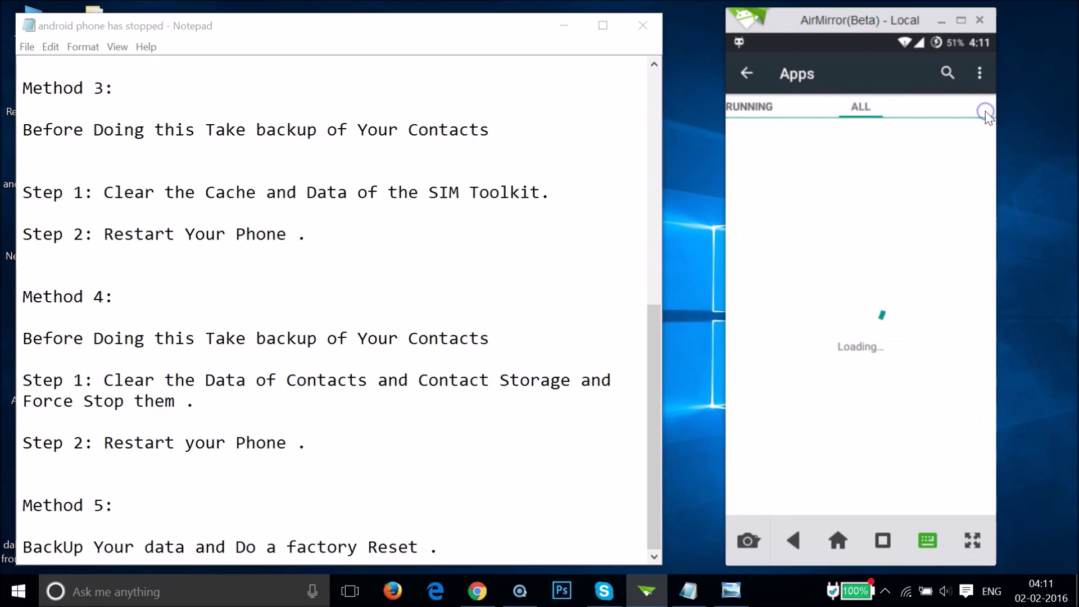
Scroll down the ALL list to Contacts and Contacts Storage and open Contacts
left_click(977, 116)
left_click(935, 315)
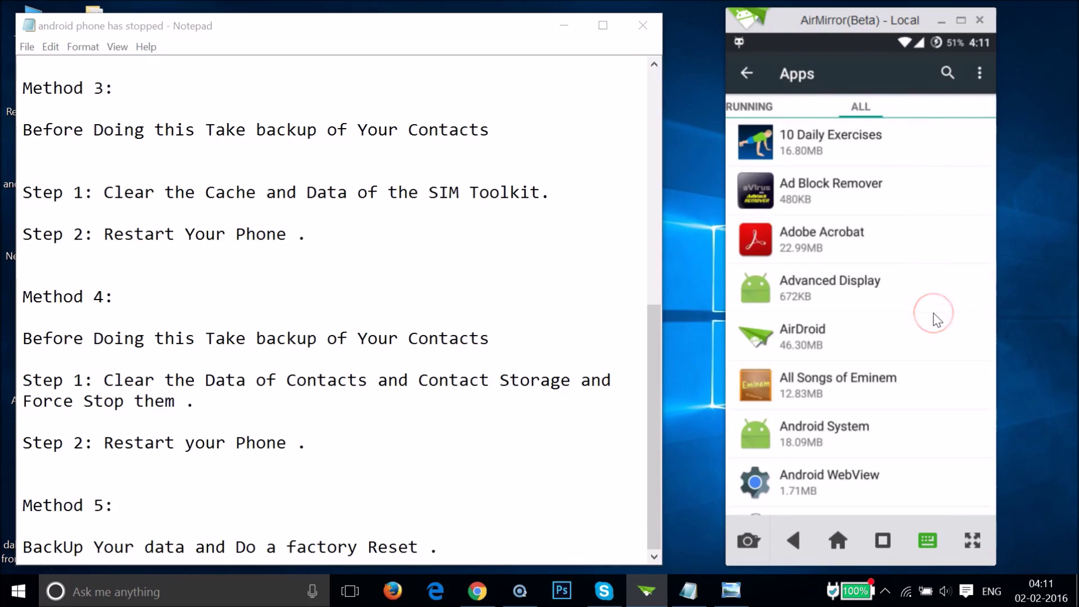
scroll(937, 319, "down", 10)
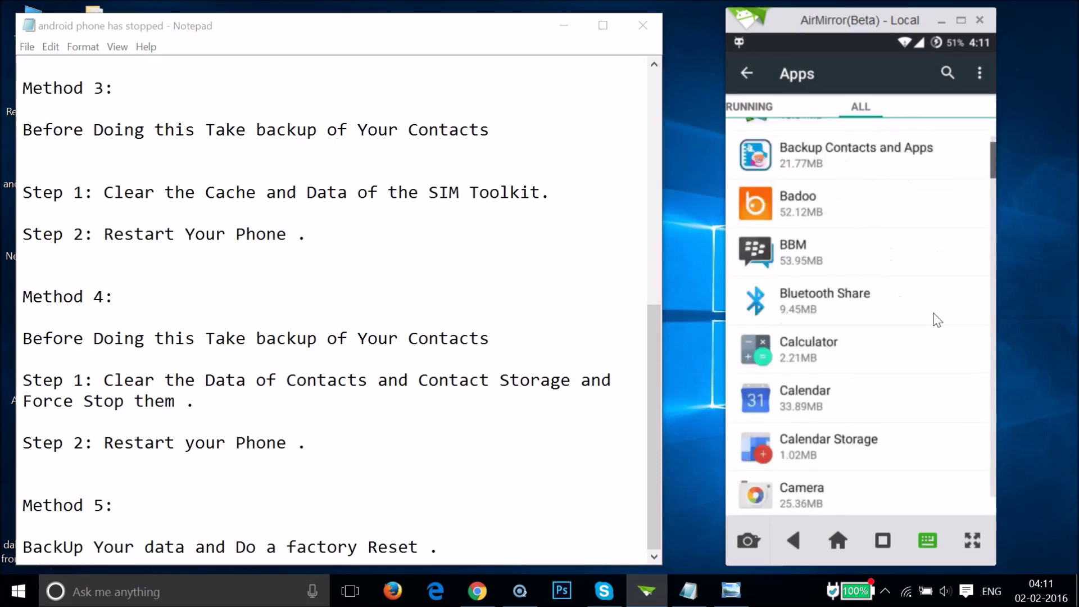
scroll(937, 319, "down", 10)
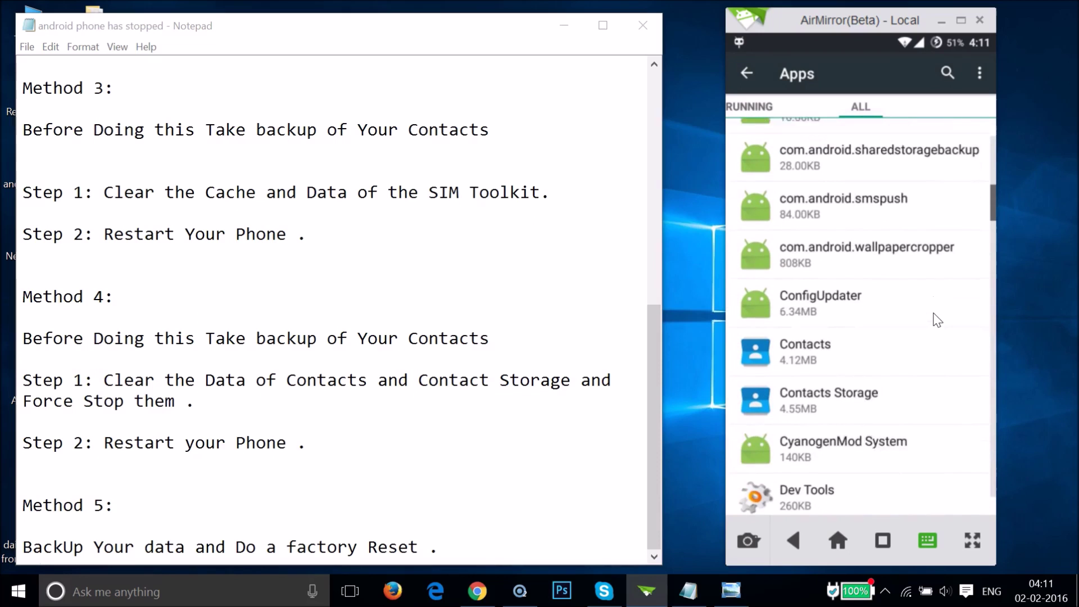
left_click(896, 316)
left_click(842, 337)
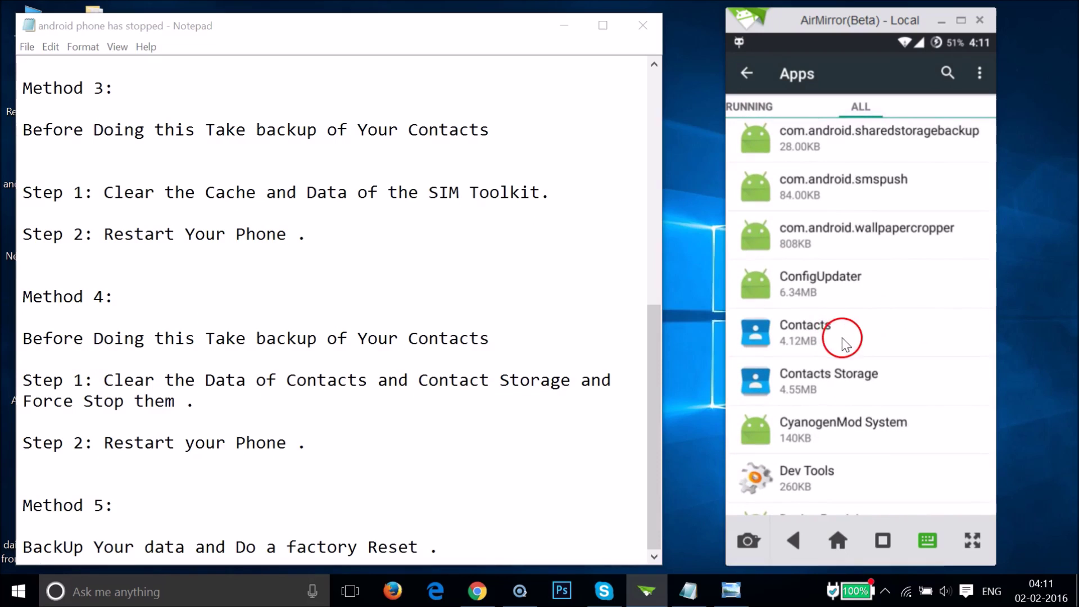
Clear the Contacts app's data, confirming with OK
left_click(869, 348)
left_click(899, 355)
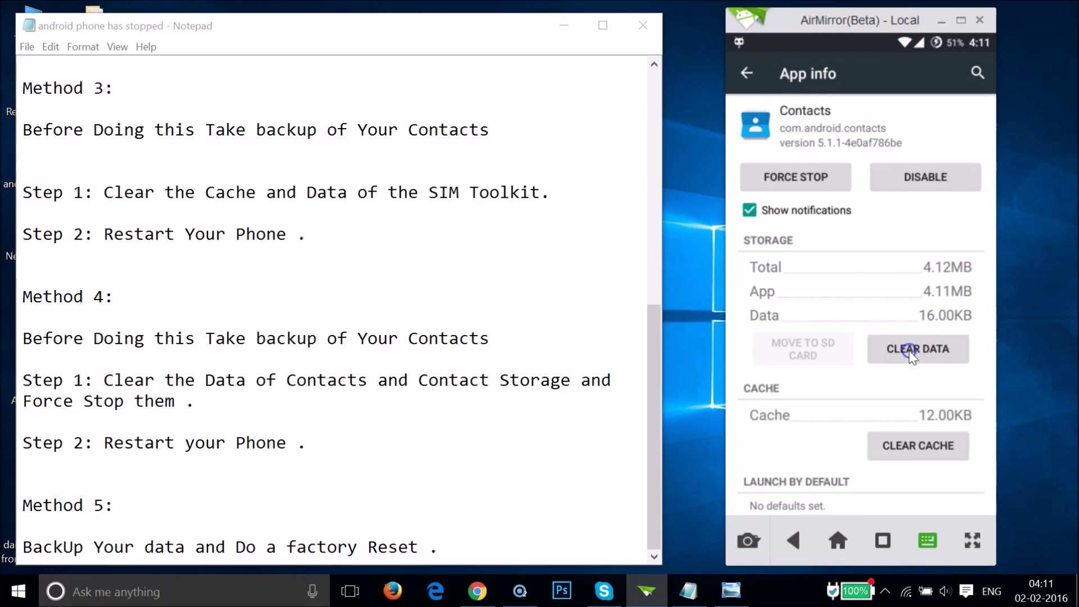
left_click(950, 353)
Force-stop Contacts, then go back and open Contacts Storage's details
left_click(831, 248)
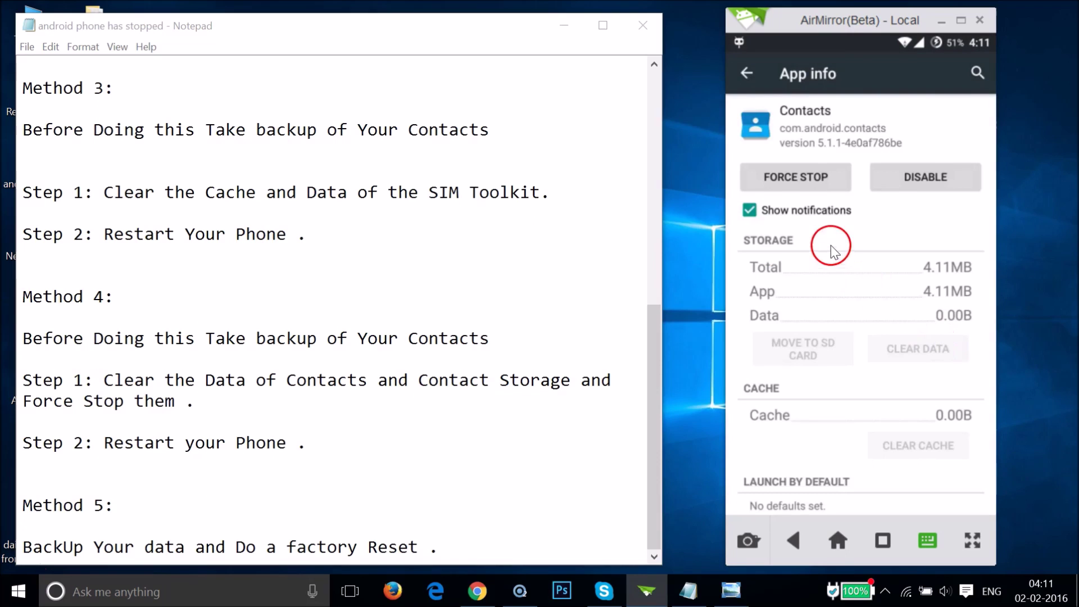
left_click(804, 178)
left_click(945, 323)
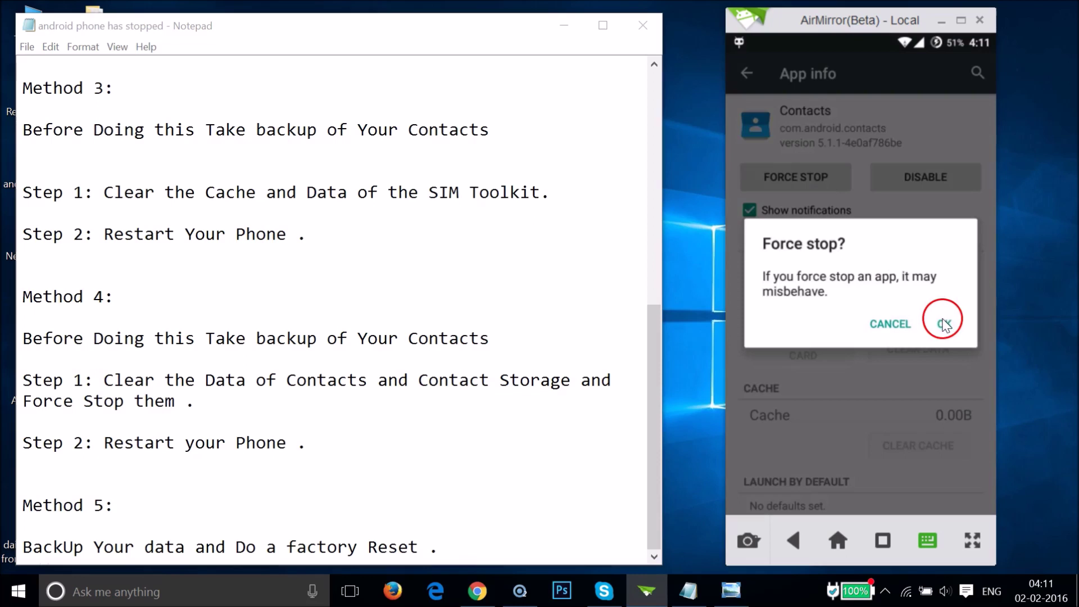
left_click(748, 75)
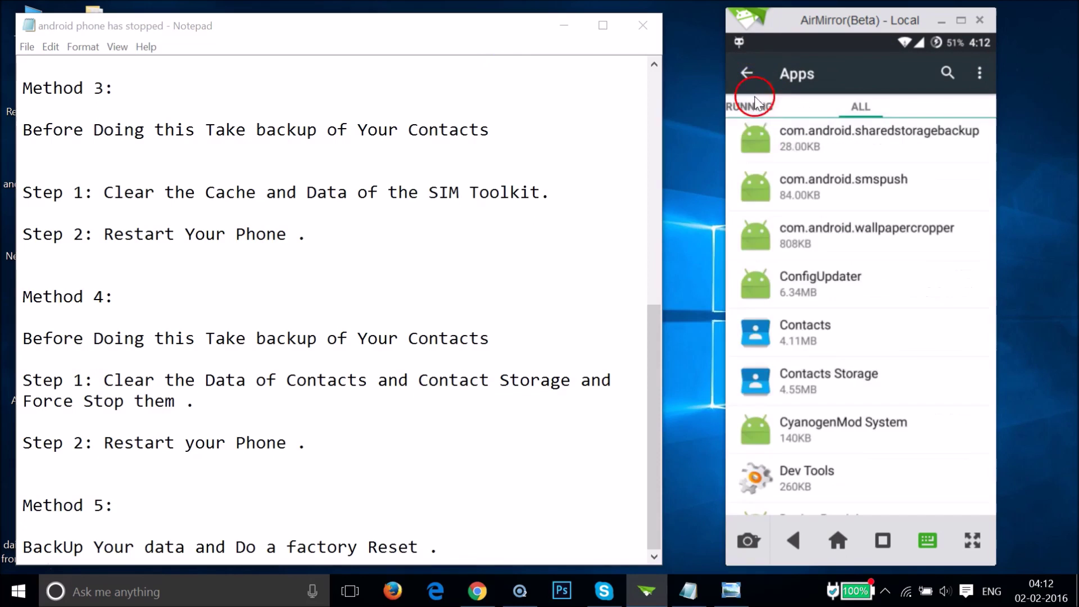
left_click(823, 384)
Clear Contacts Storage's data and force-stop it, confirming each with OK
left_click(927, 351)
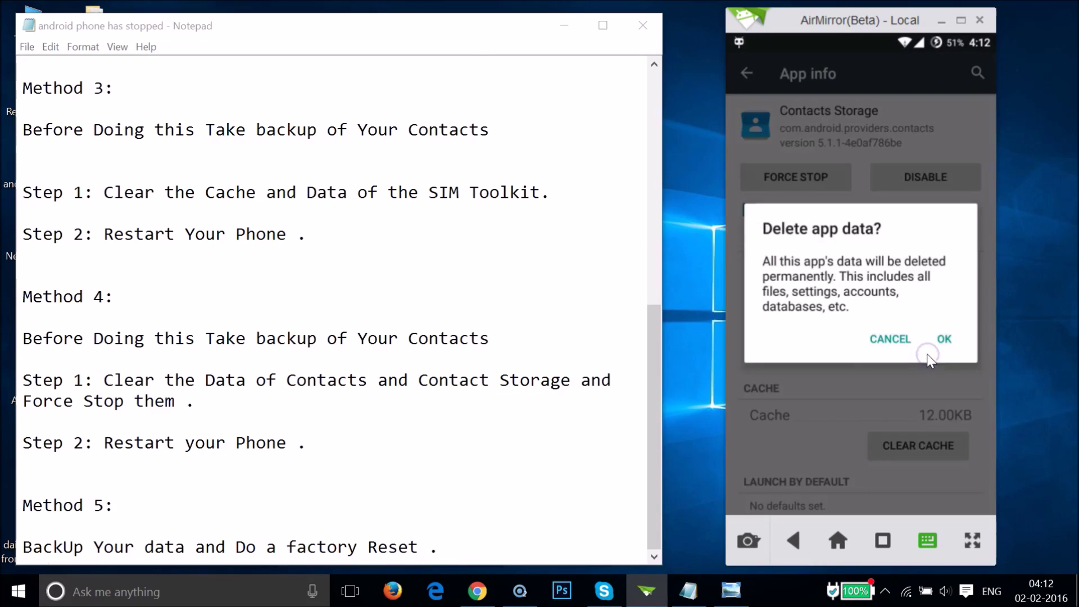
left_click(945, 339)
left_click(834, 248)
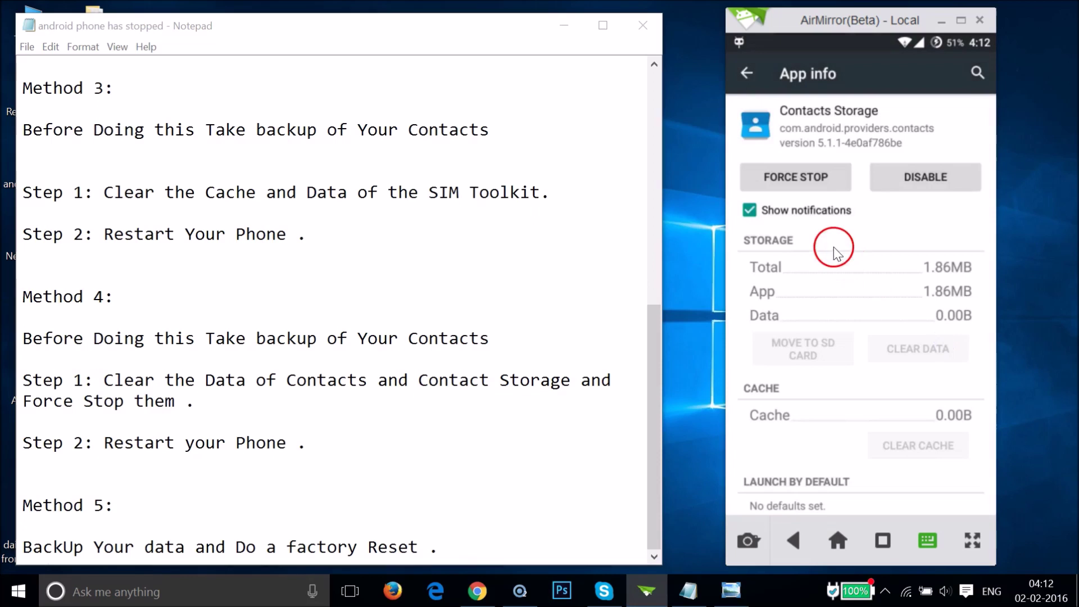
left_click(795, 171)
left_click(950, 326)
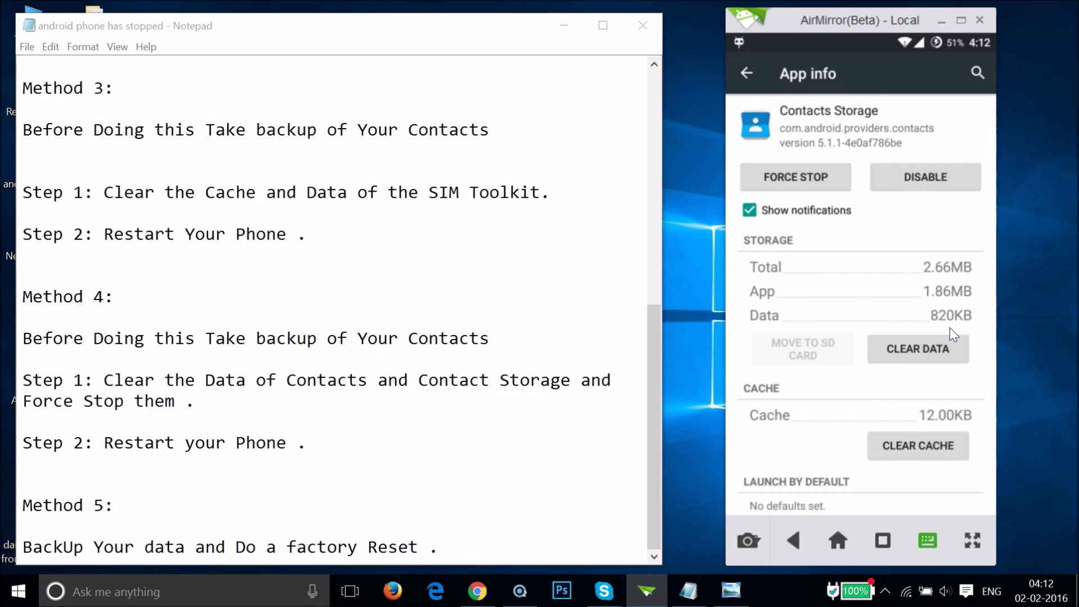
Force-stop Contacts Storage a second time, then back out to the main Settings screen
left_click(809, 186)
left_click(944, 323)
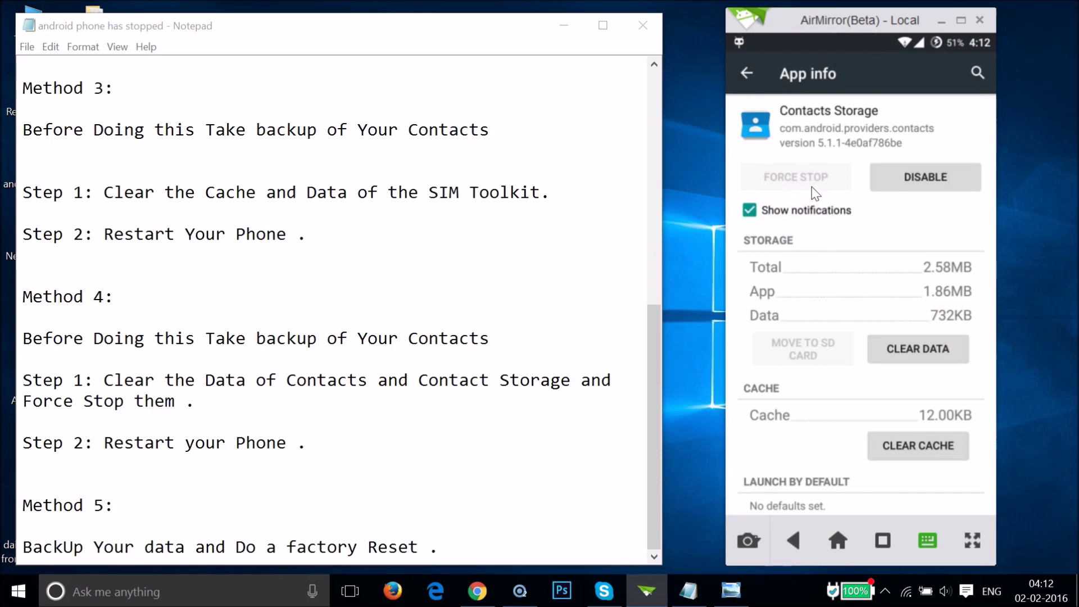
key("Escape")
key("Escape")
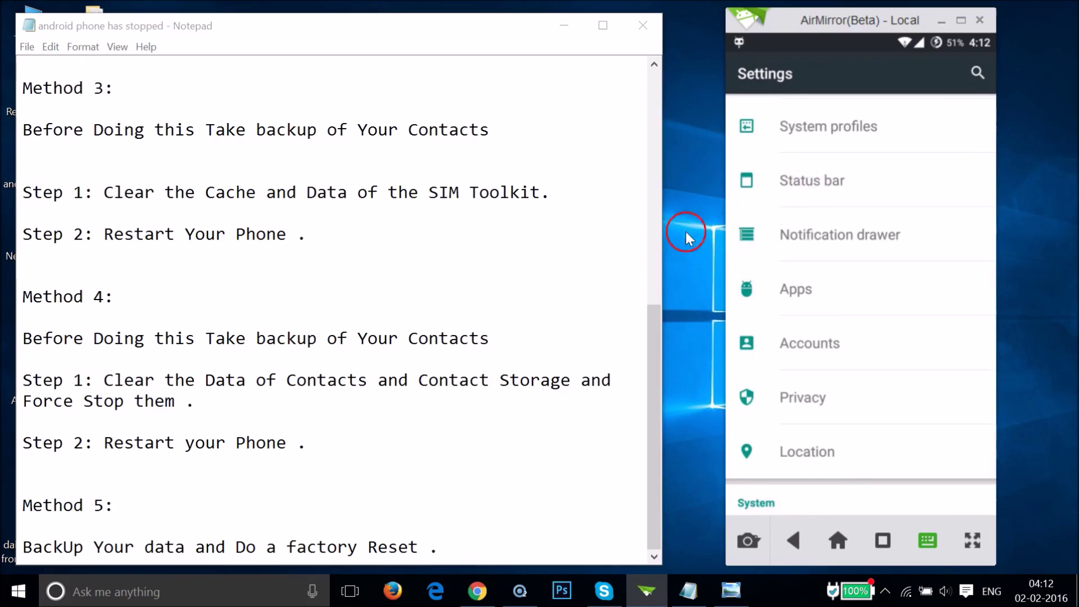
key("Escape")
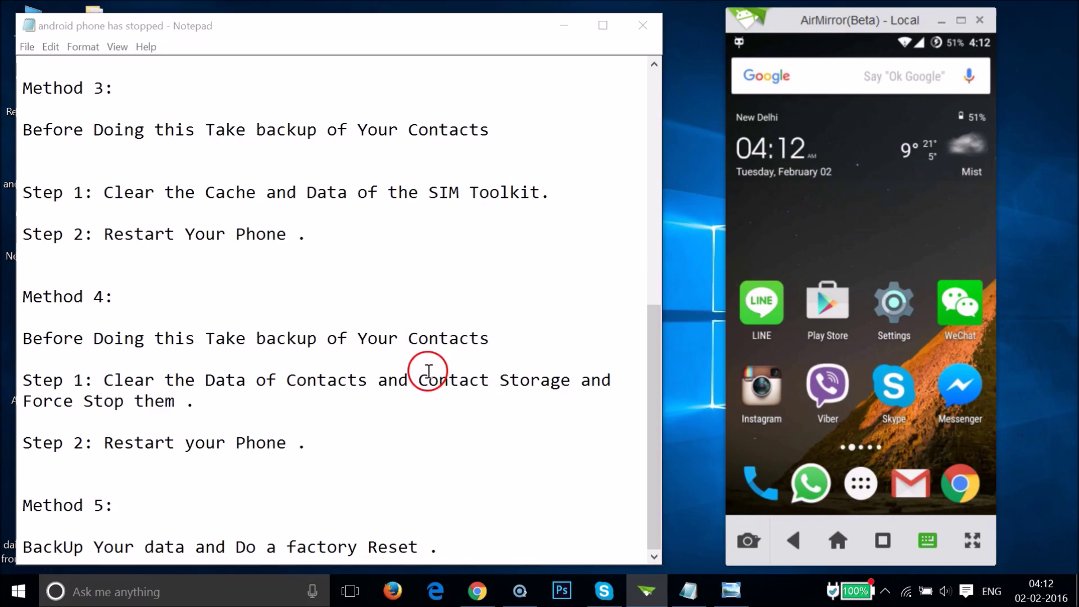
left_click(297, 408)
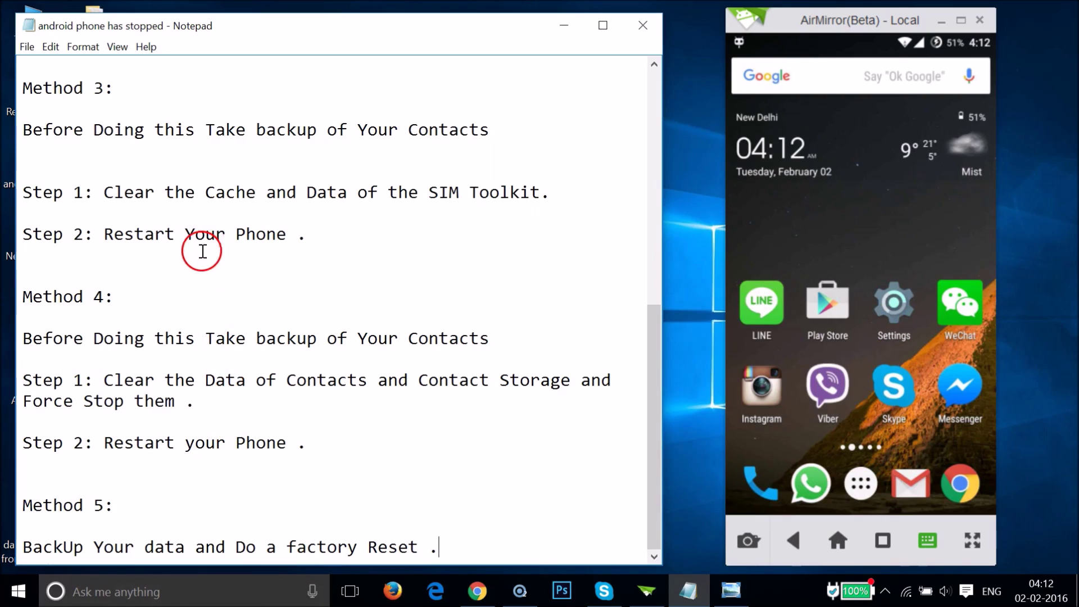
Go from the phone's Settings into Backup & reset and then to Factory data reset
left_click(896, 305)
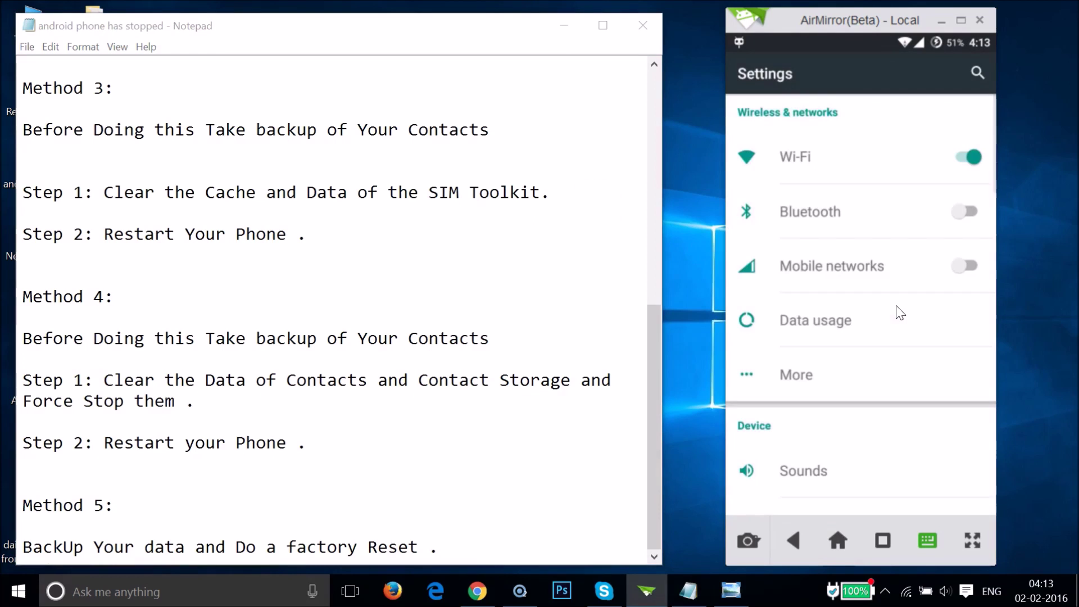
scroll(900, 313, "down", 10)
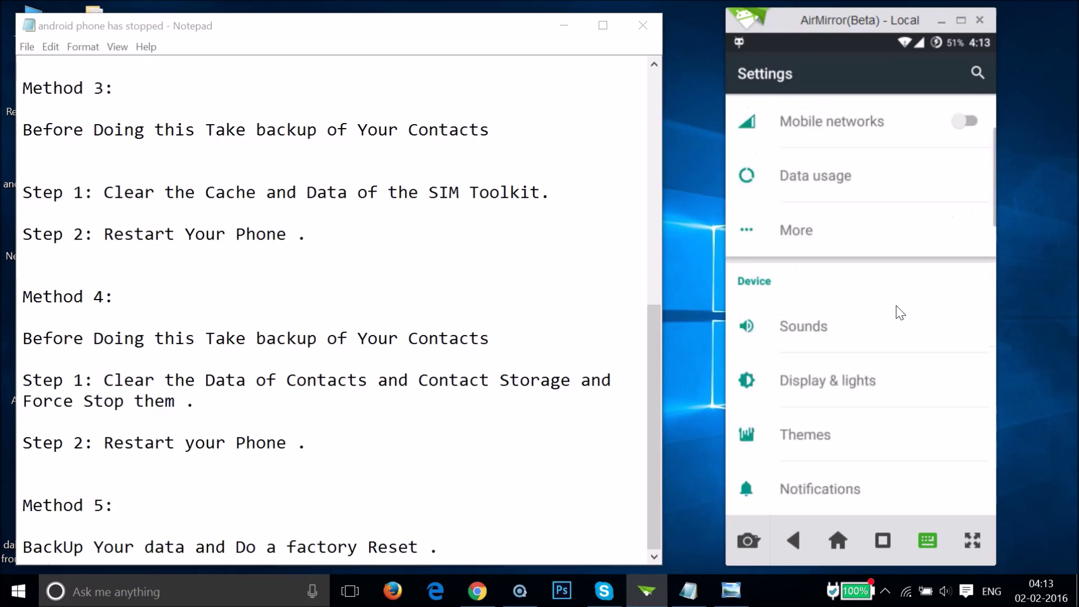
scroll(900, 313, "down", 10)
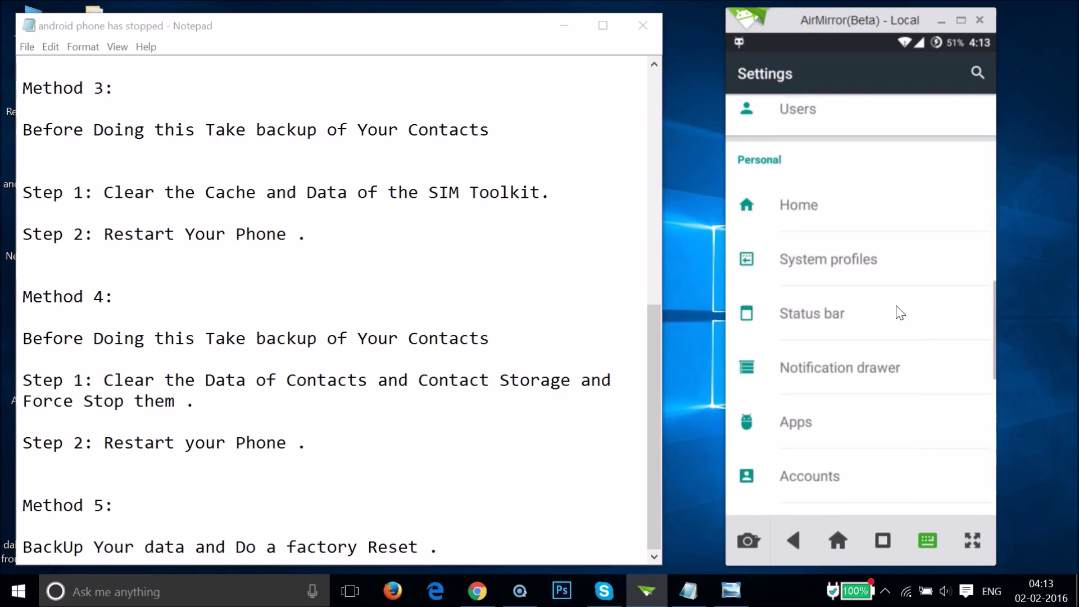
scroll(900, 312, "down", 5)
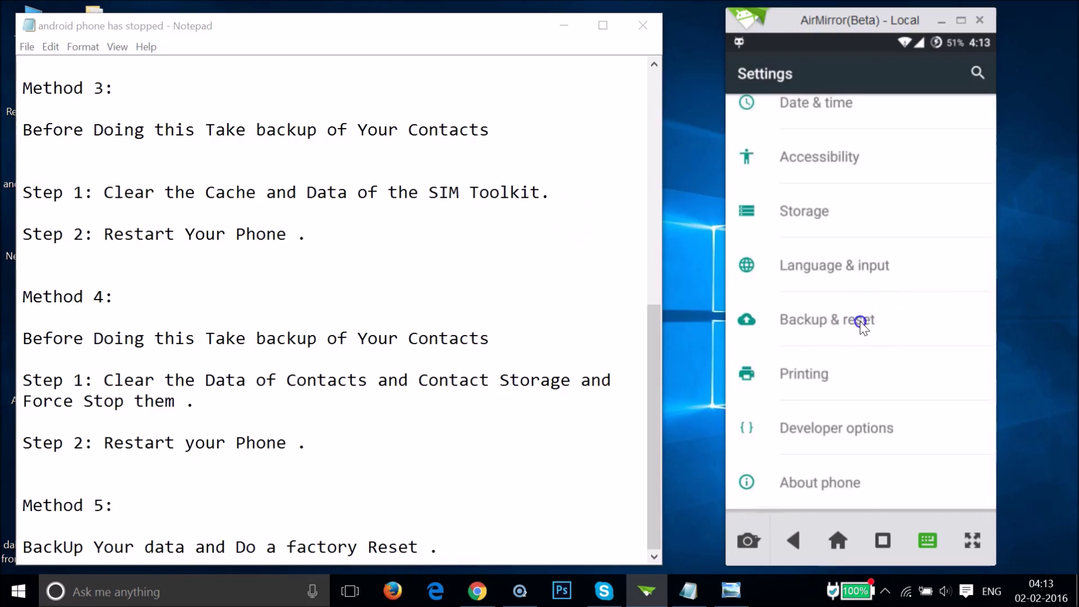
left_click(864, 327)
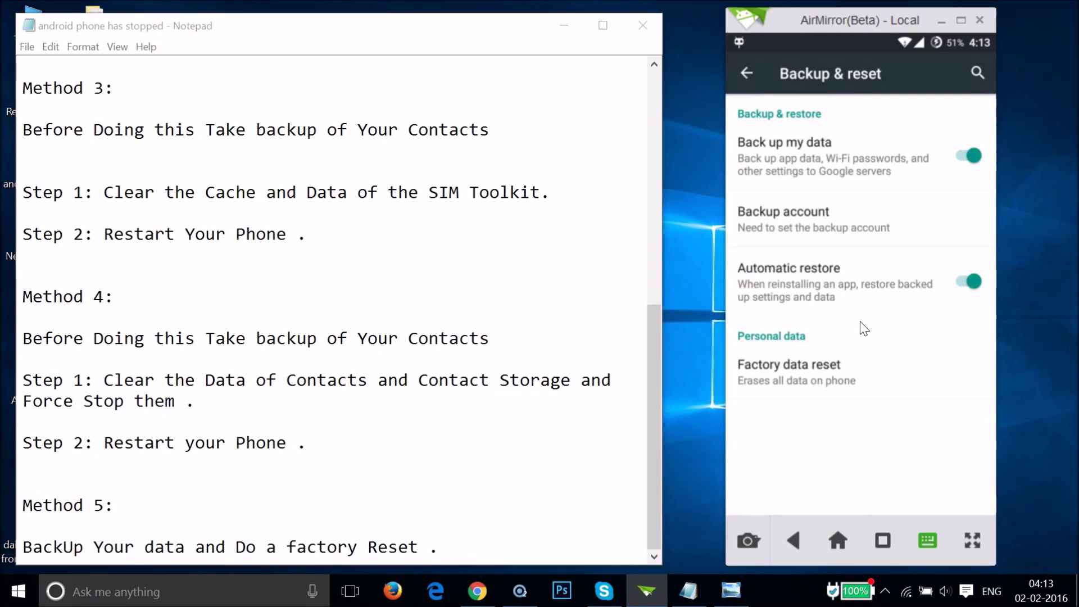
left_click_drag(795, 169, 811, 190)
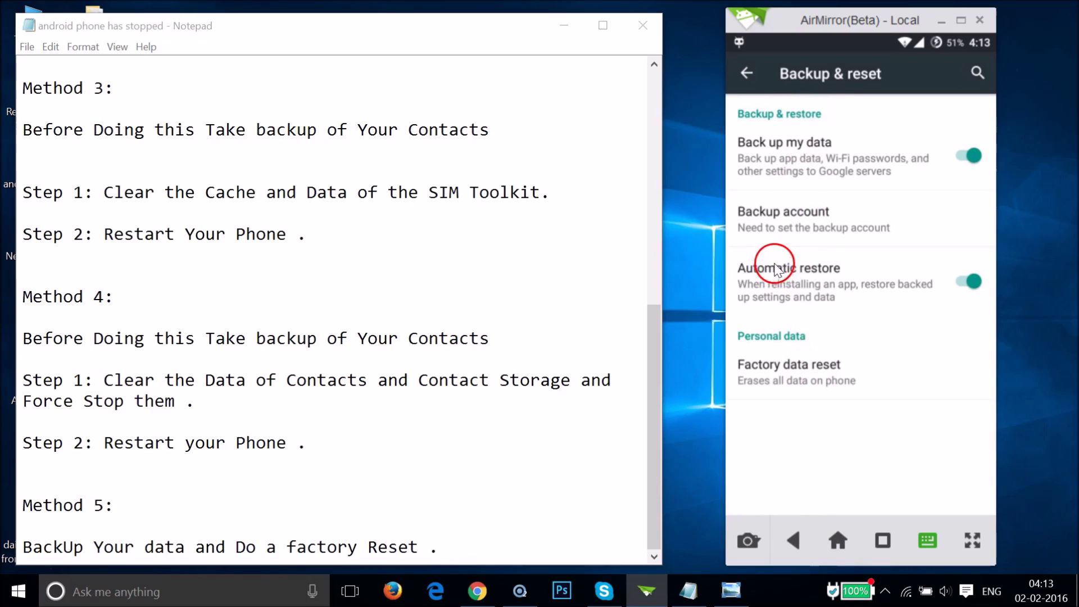
left_click(804, 381)
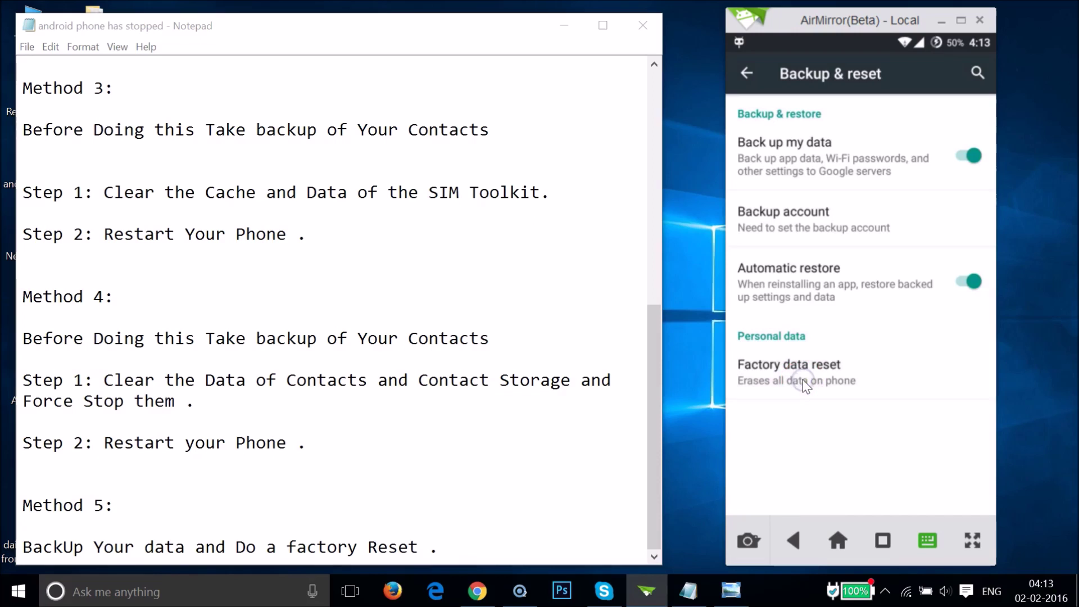